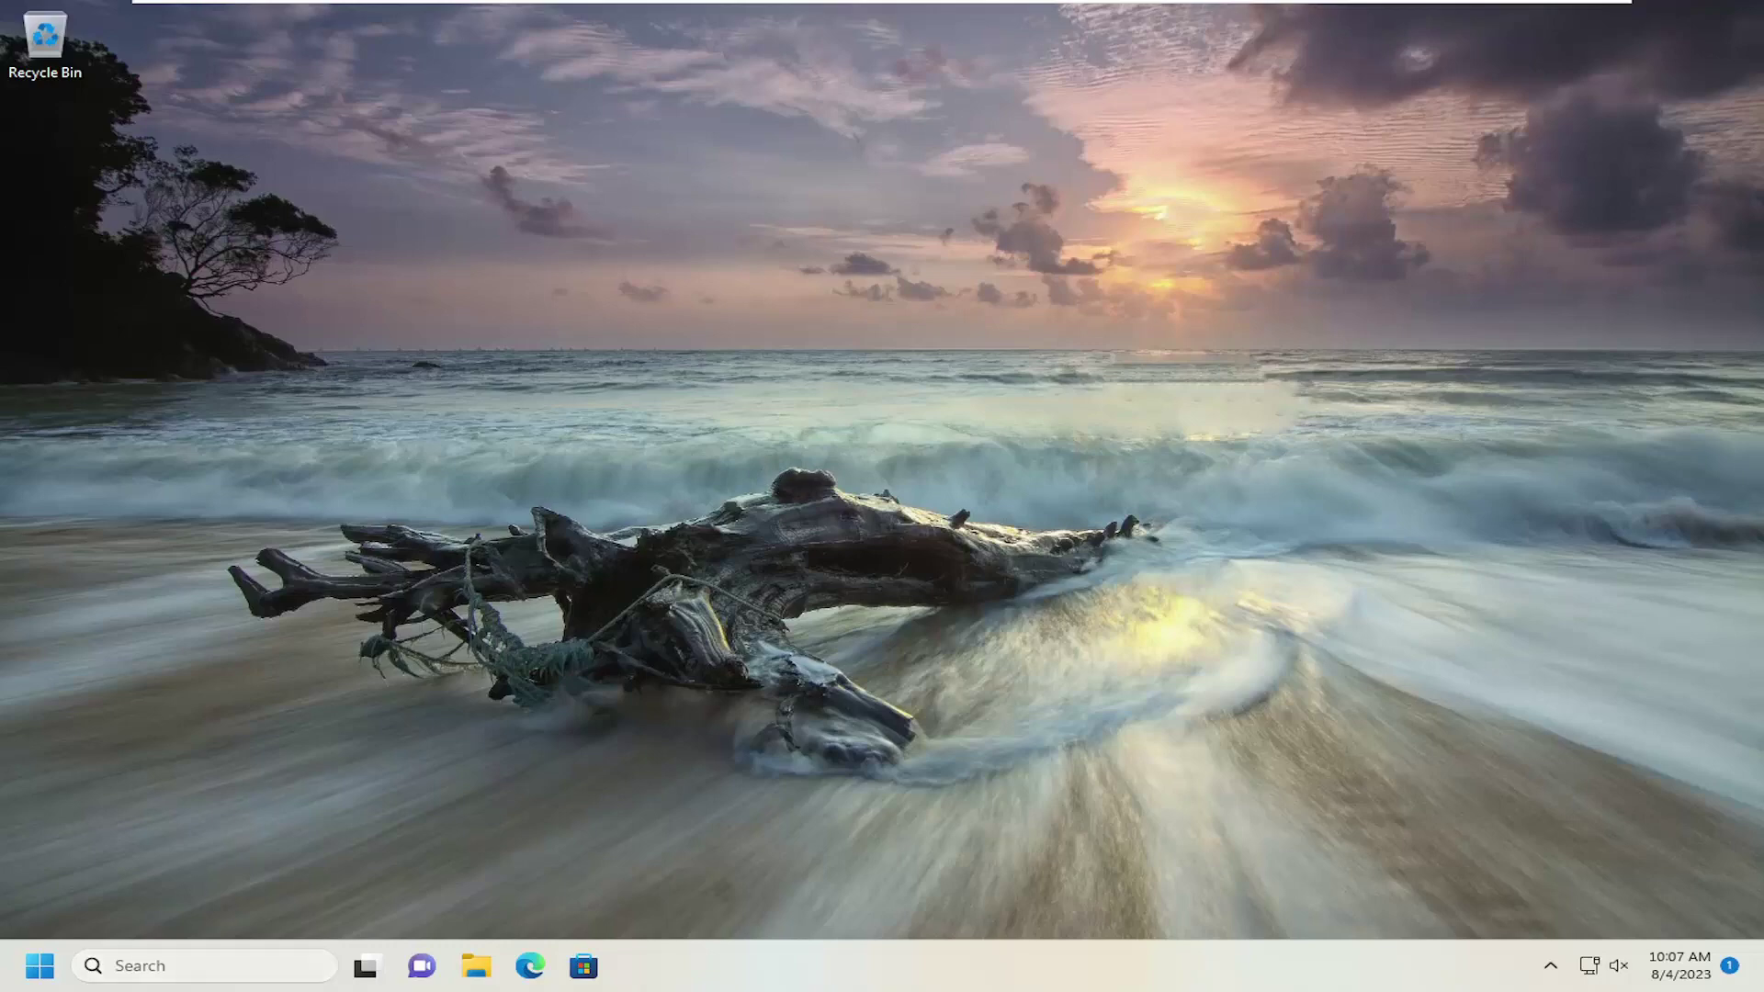
Step: Search 'troubleshoot' to reach Troubleshoot settings and show the Other troubleshooters list
{"action": "left_click", "coordinate": [158, 966]}
{"action": "type", "text": "troubleshoot"}
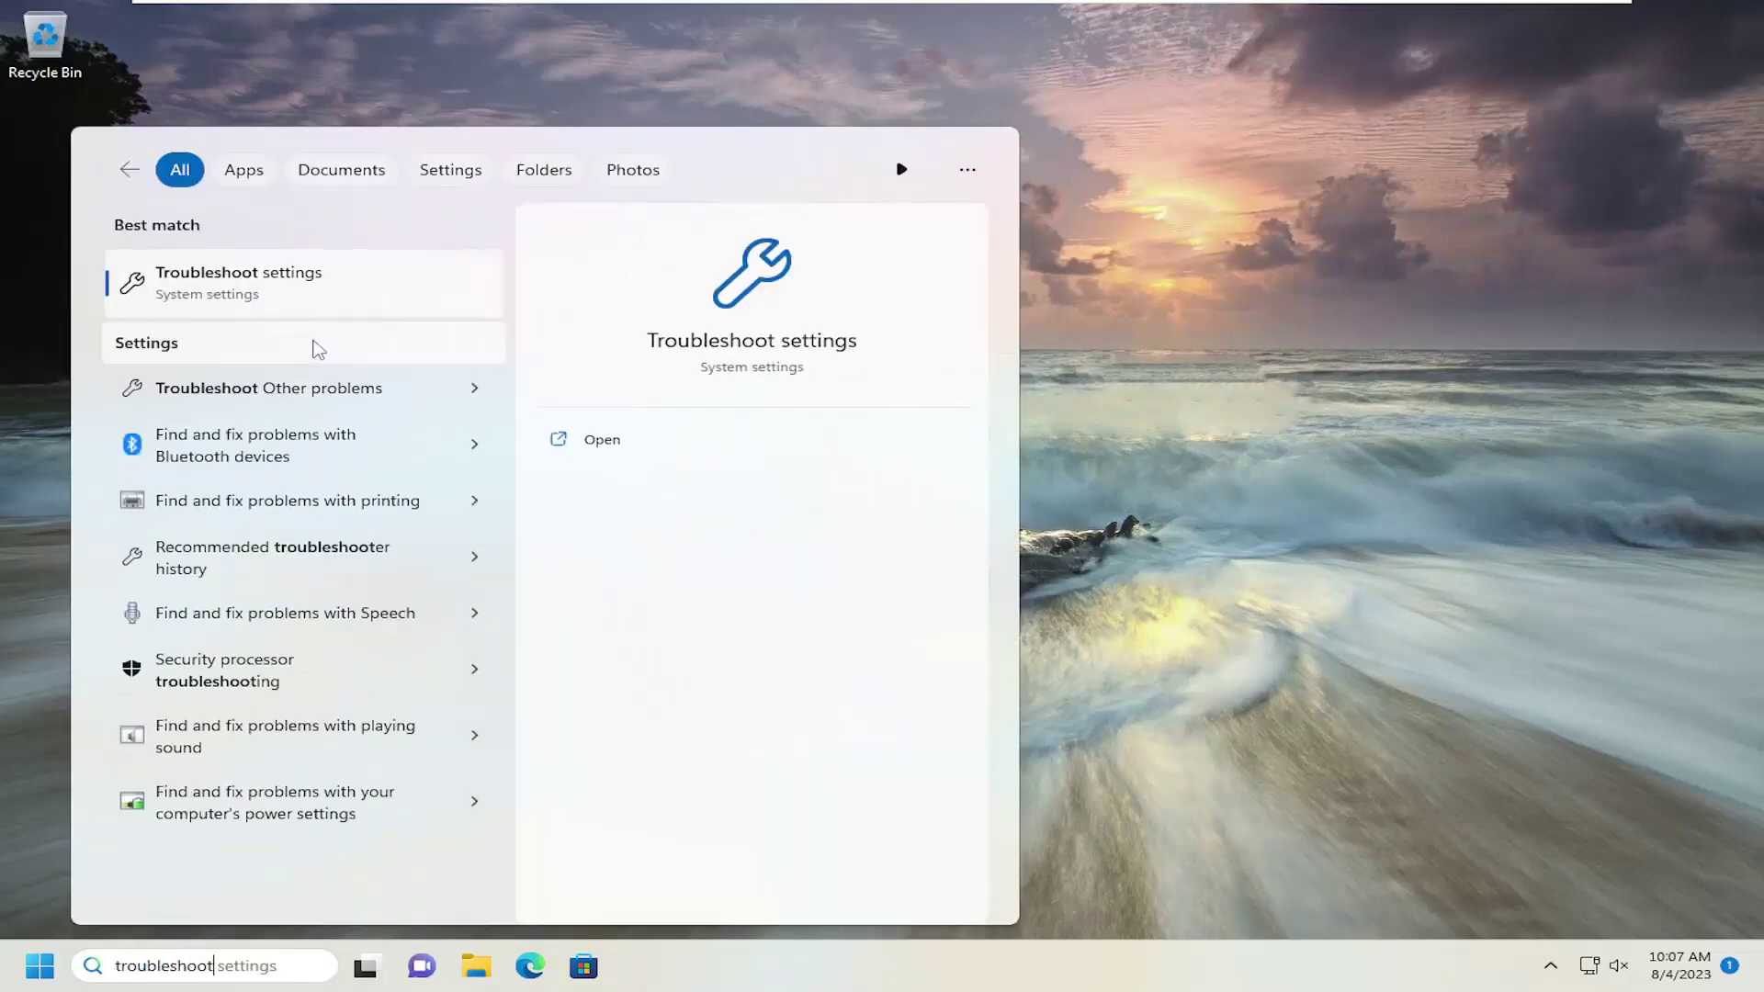
{"action": "left_click", "coordinate": [220, 288]}
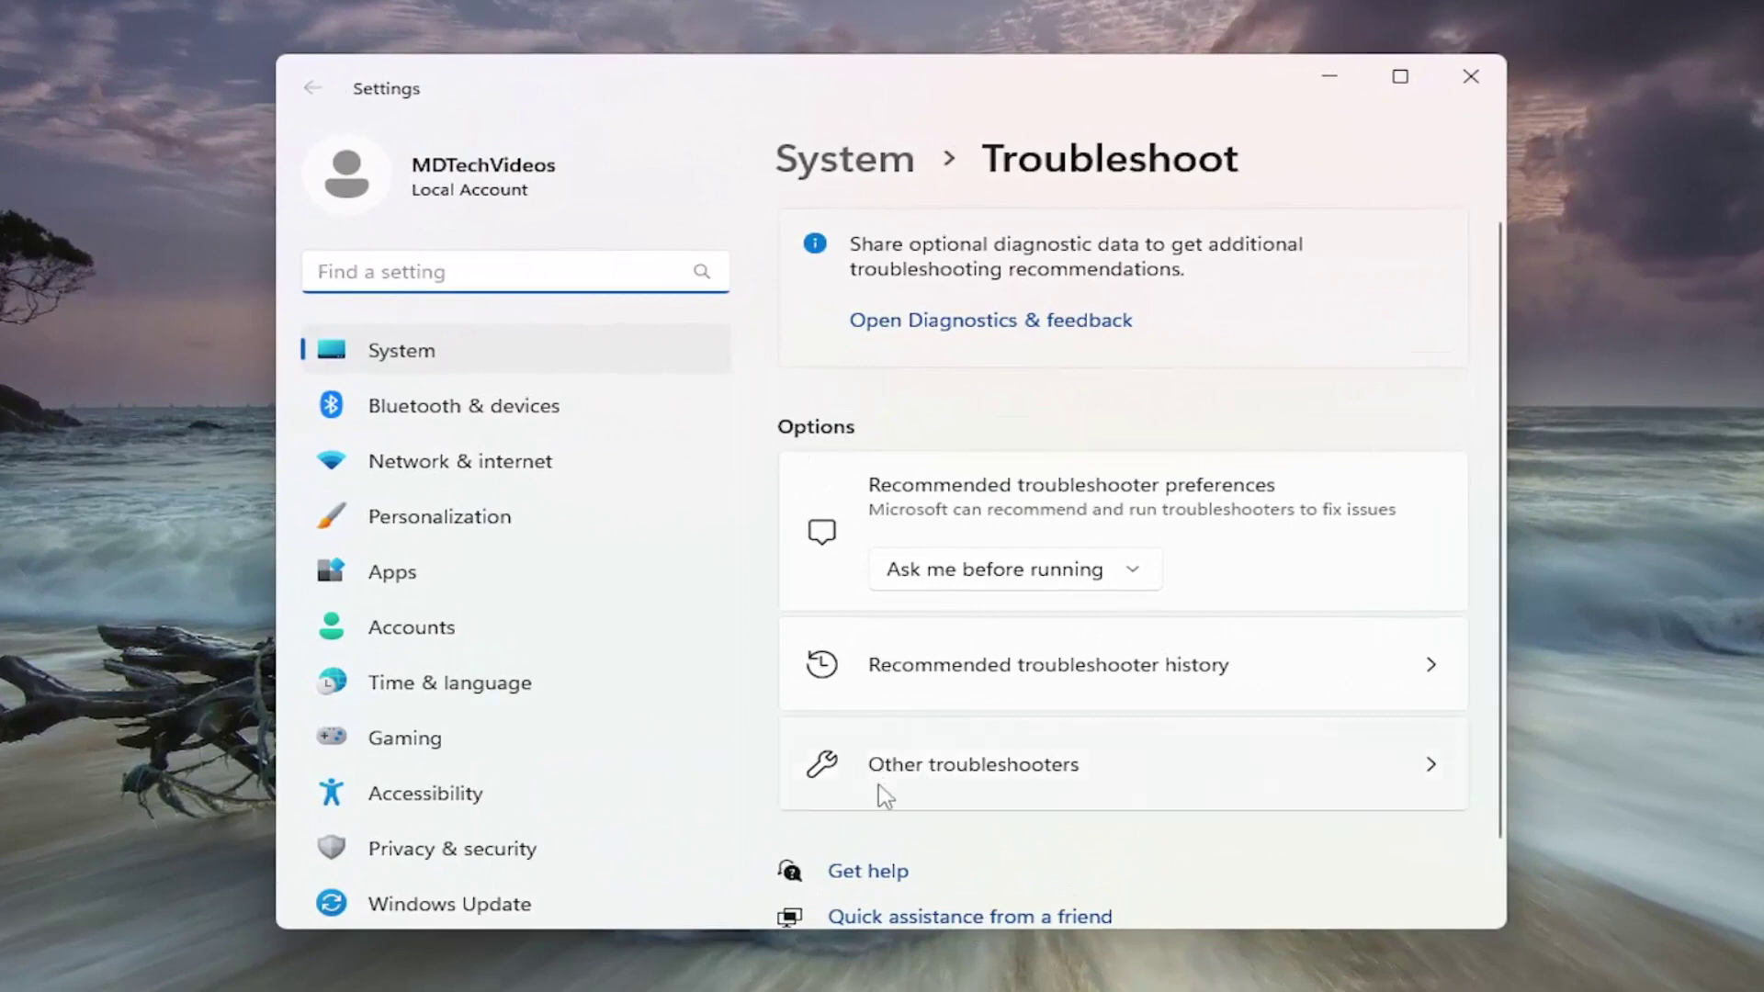
{"action": "left_click", "coordinate": [960, 773]}
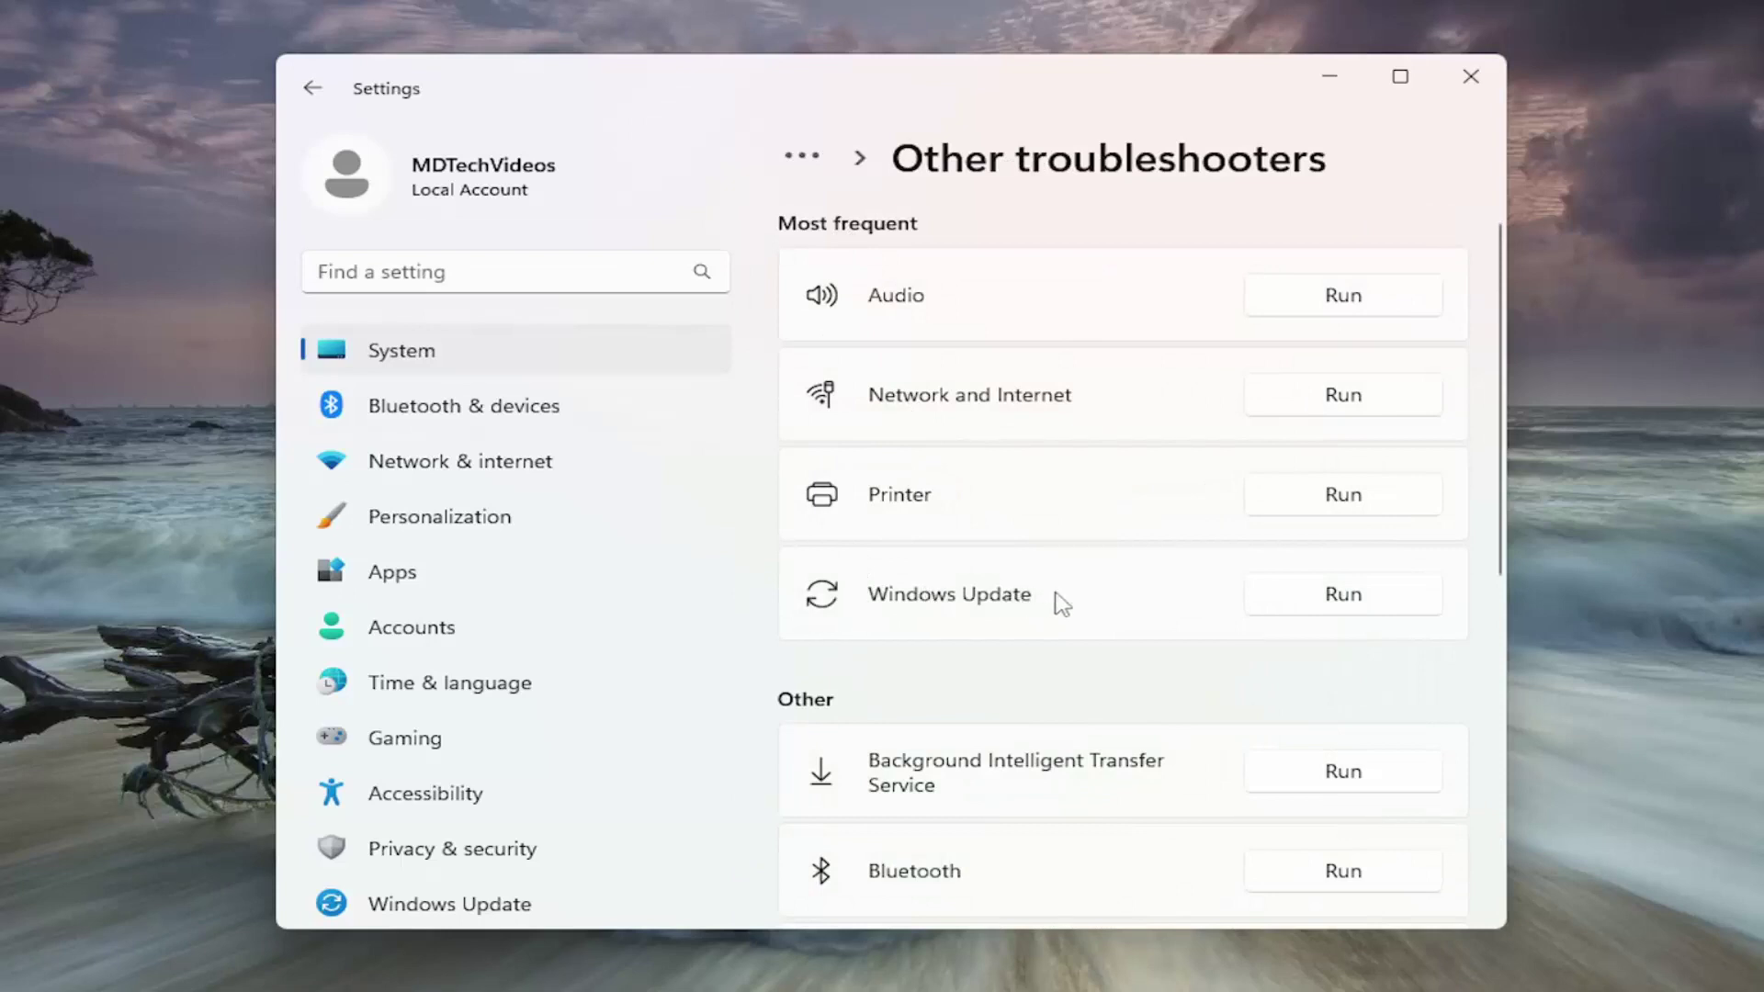
Step: Run the Windows Update troubleshooter, dismiss its results, and close Settings
{"action": "left_click", "coordinate": [1359, 602]}
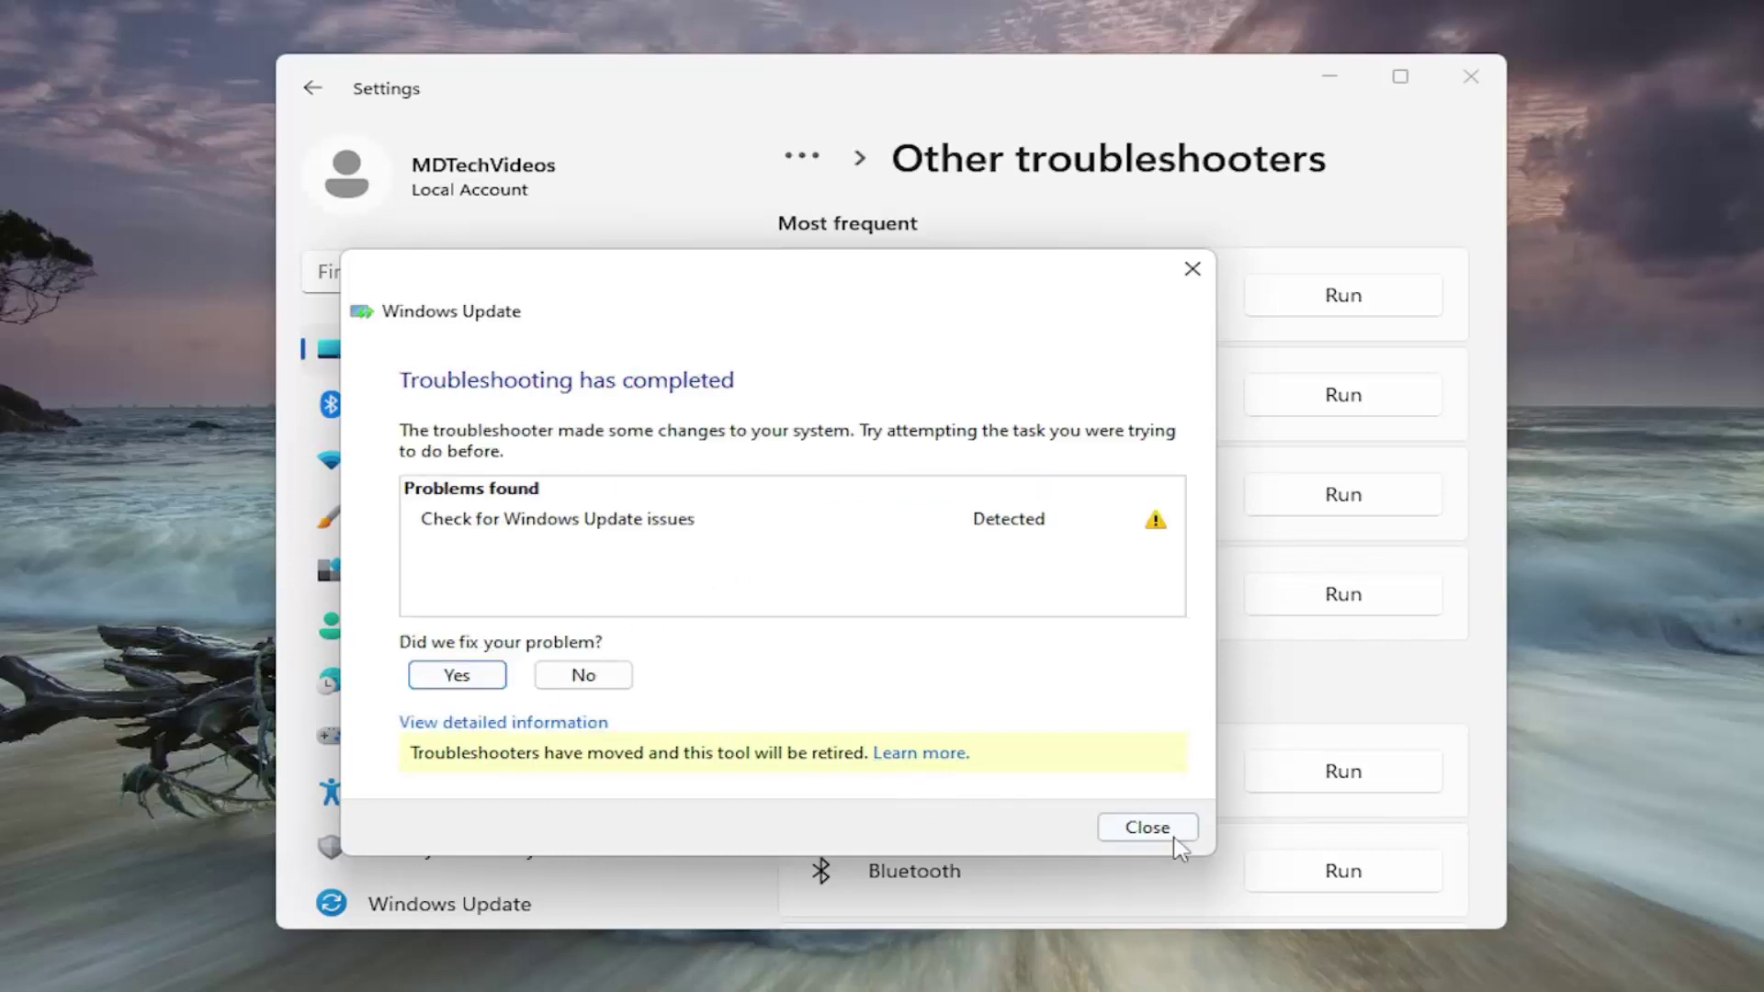
{"action": "left_click", "coordinate": [1144, 827]}
{"action": "left_click", "coordinate": [1452, 83]}
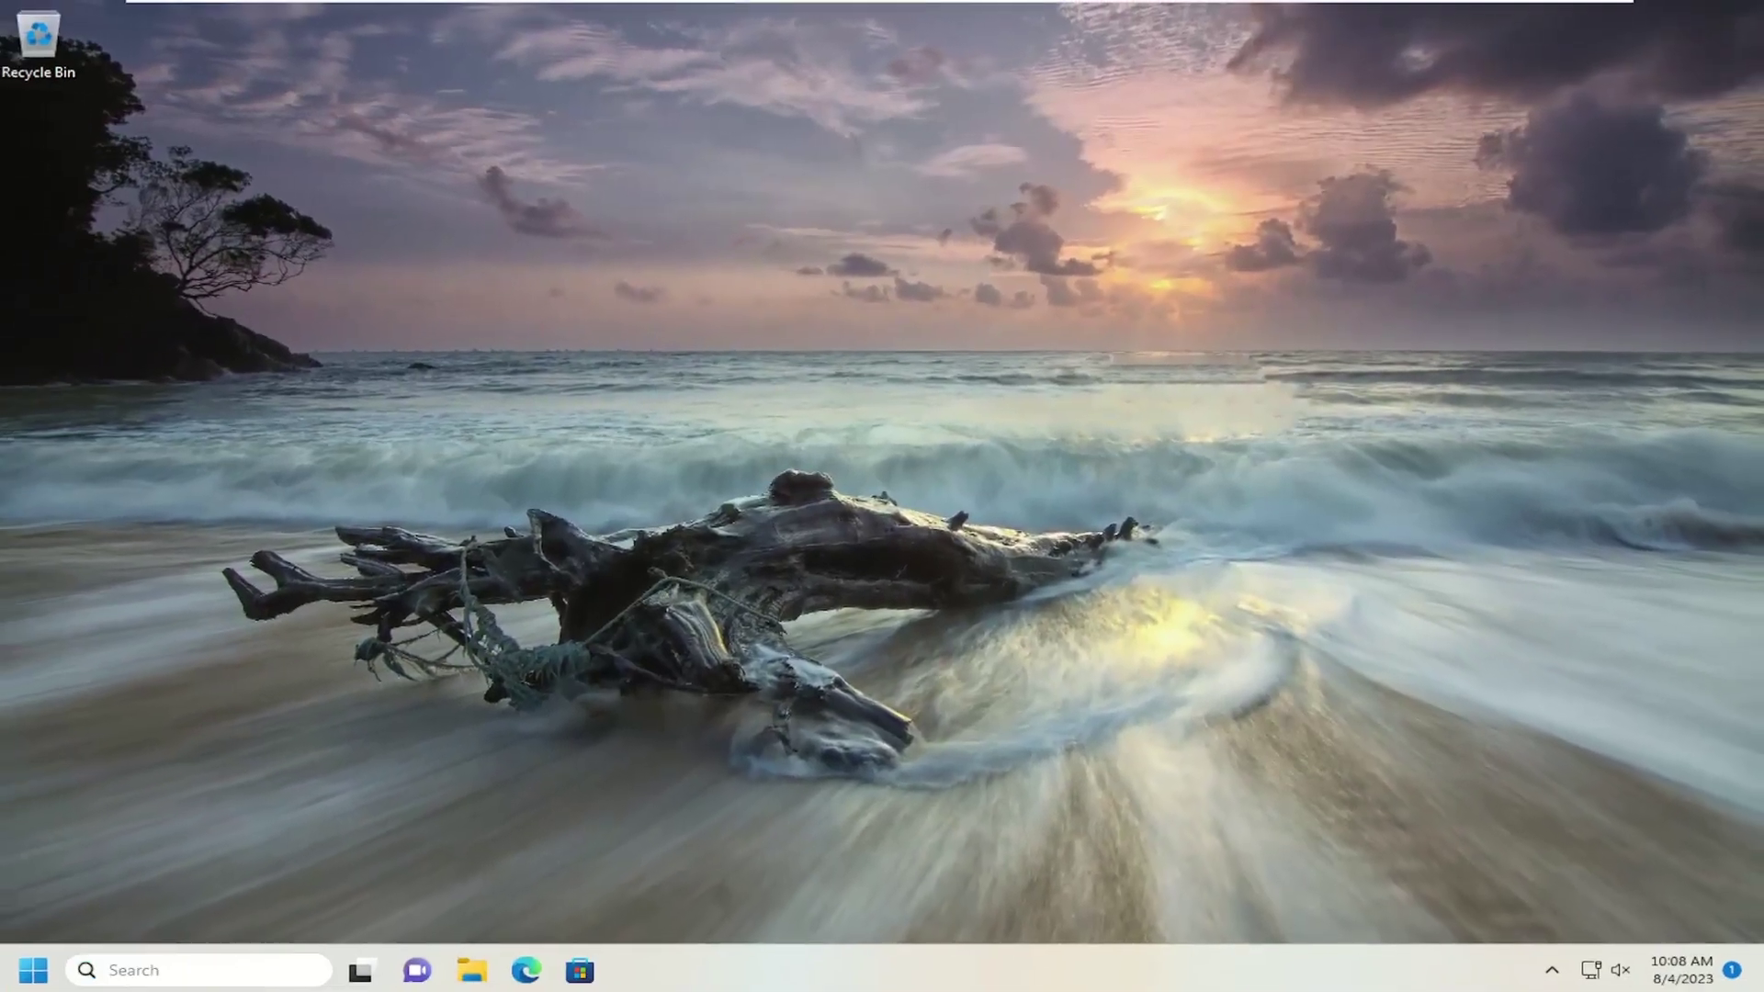
Step: Launch Command Prompt as administrator from a cmd search and approve the UAC prompt
{"action": "left_click", "coordinate": [211, 964]}
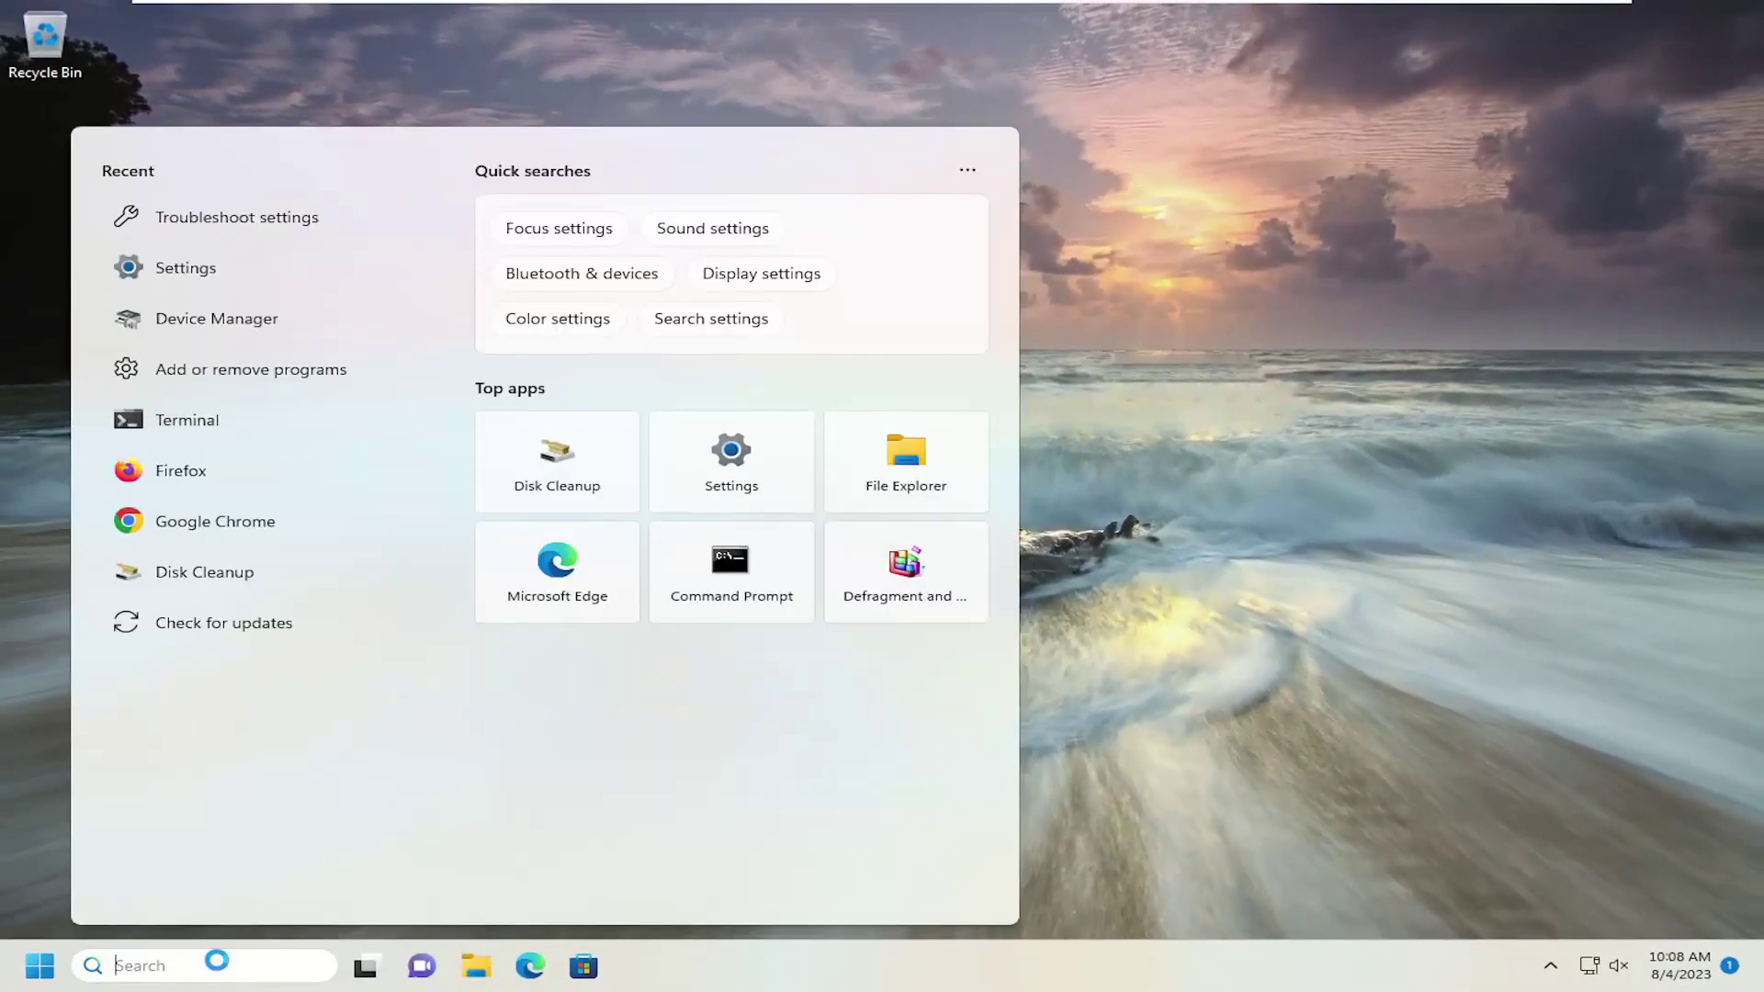
{"action": "type", "text": "cmd"}
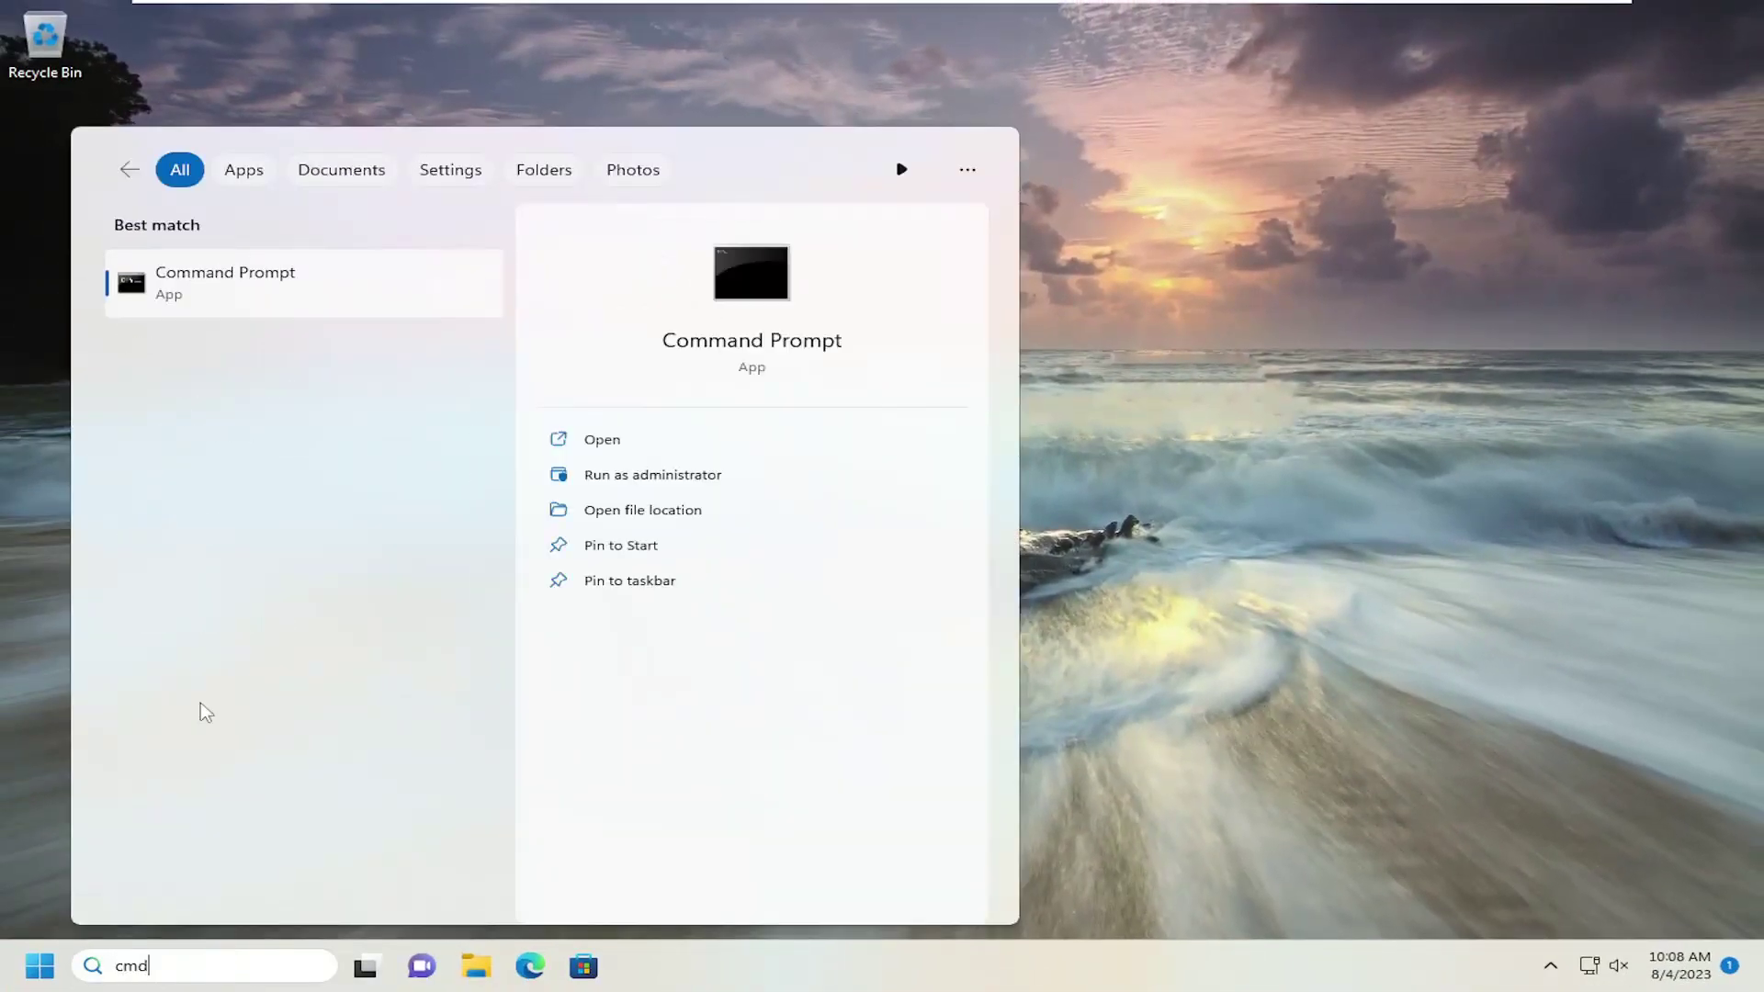
{"action": "right_click", "coordinate": [232, 291]}
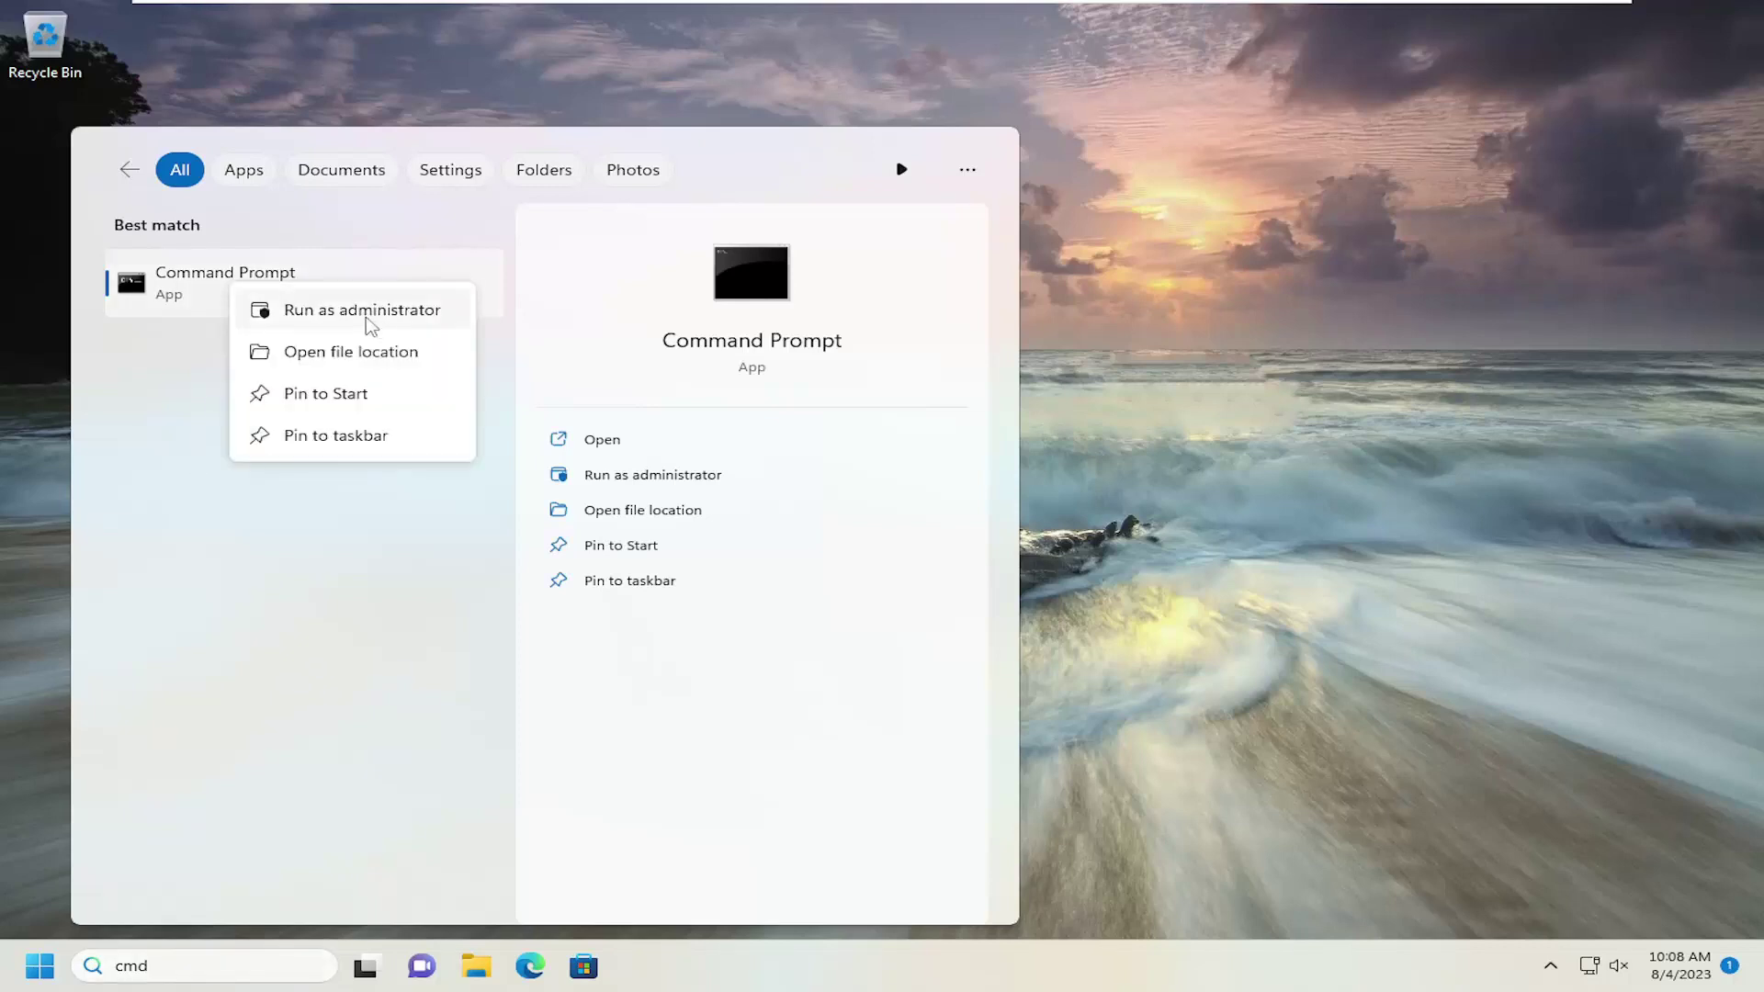
{"action": "left_click", "coordinate": [365, 315]}
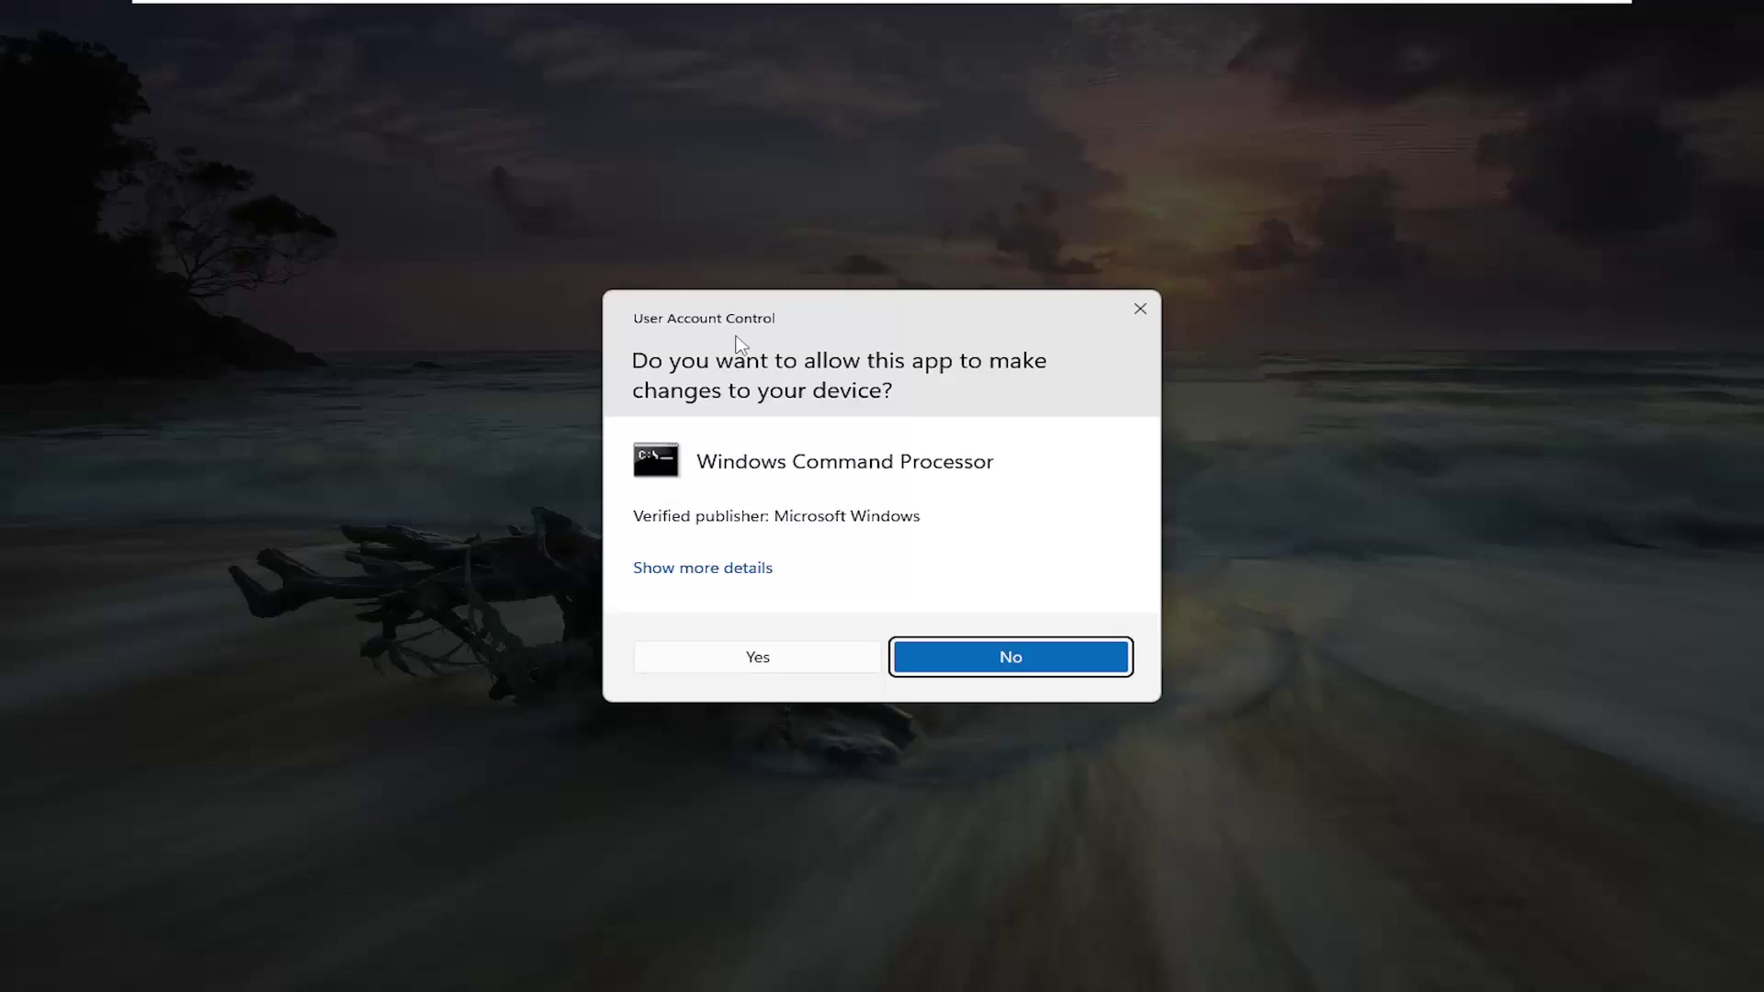
{"action": "left_click", "coordinate": [756, 655]}
{"action": "left_click_drag", "start_coordinate": [787, 51], "coordinate": [1099, 185]}
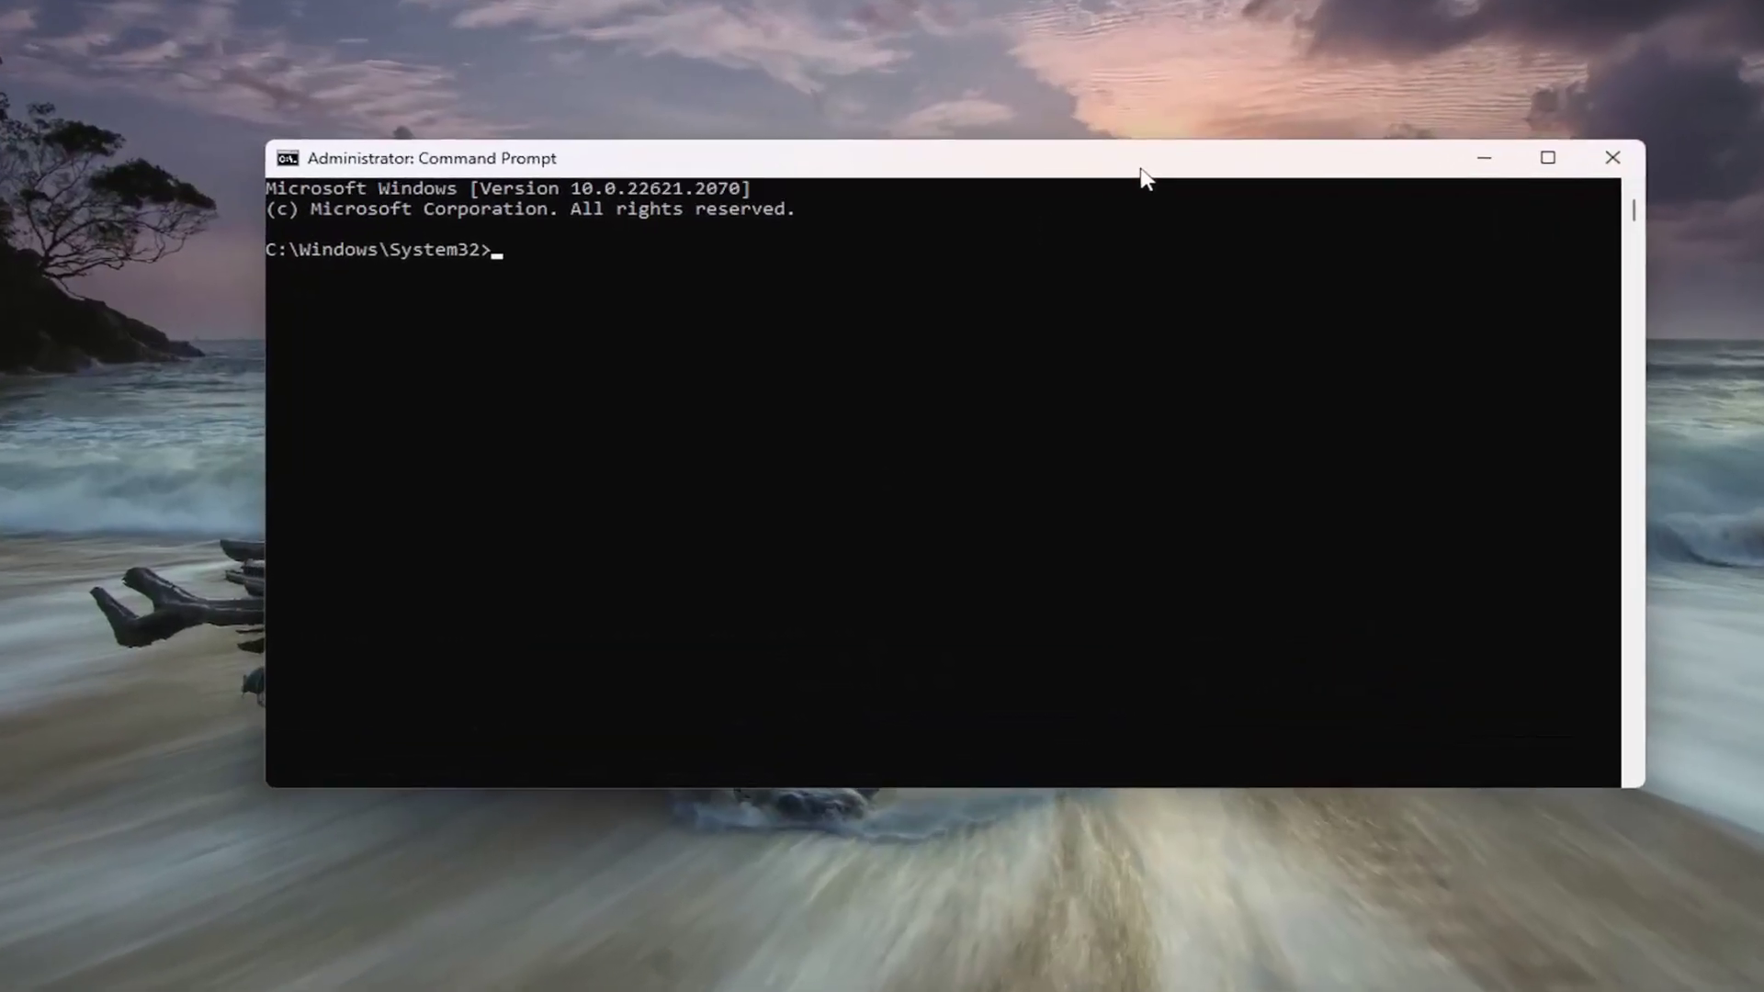
Step: Stop the Windows Update and BITS services with net stop wuauserv and net stop bits
{"action": "type", "text": "net stop wuauserv"}
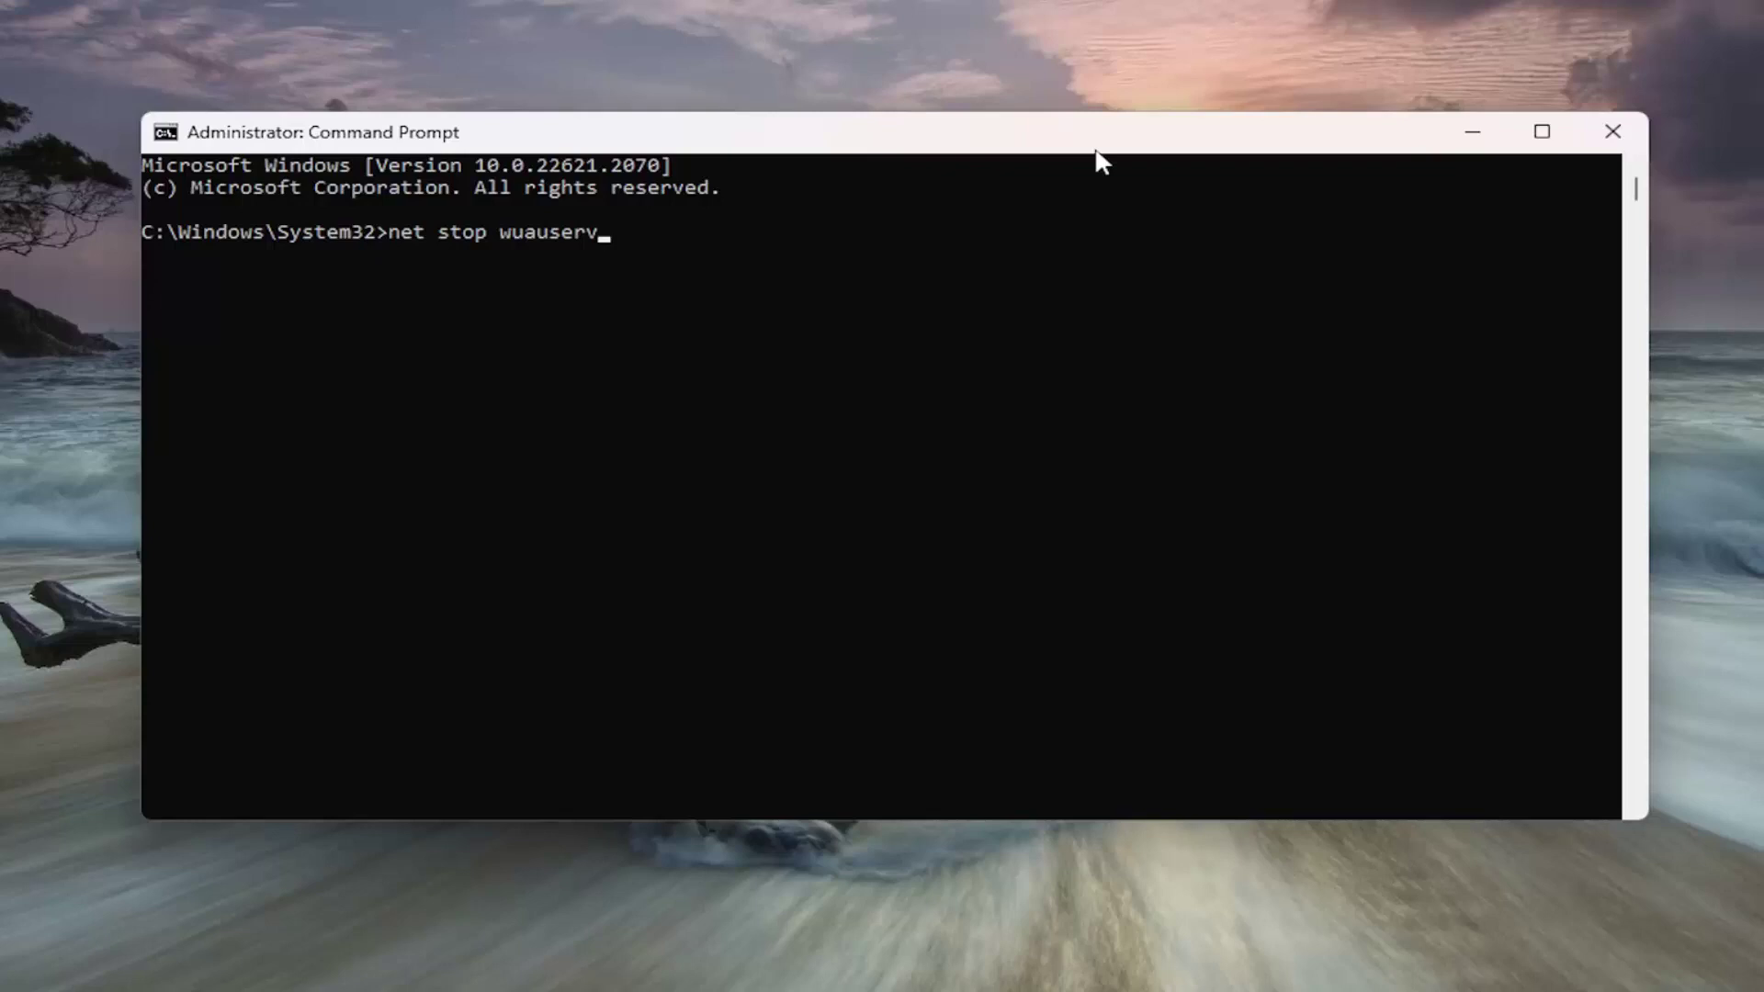
{"action": "key", "text": "Return"}
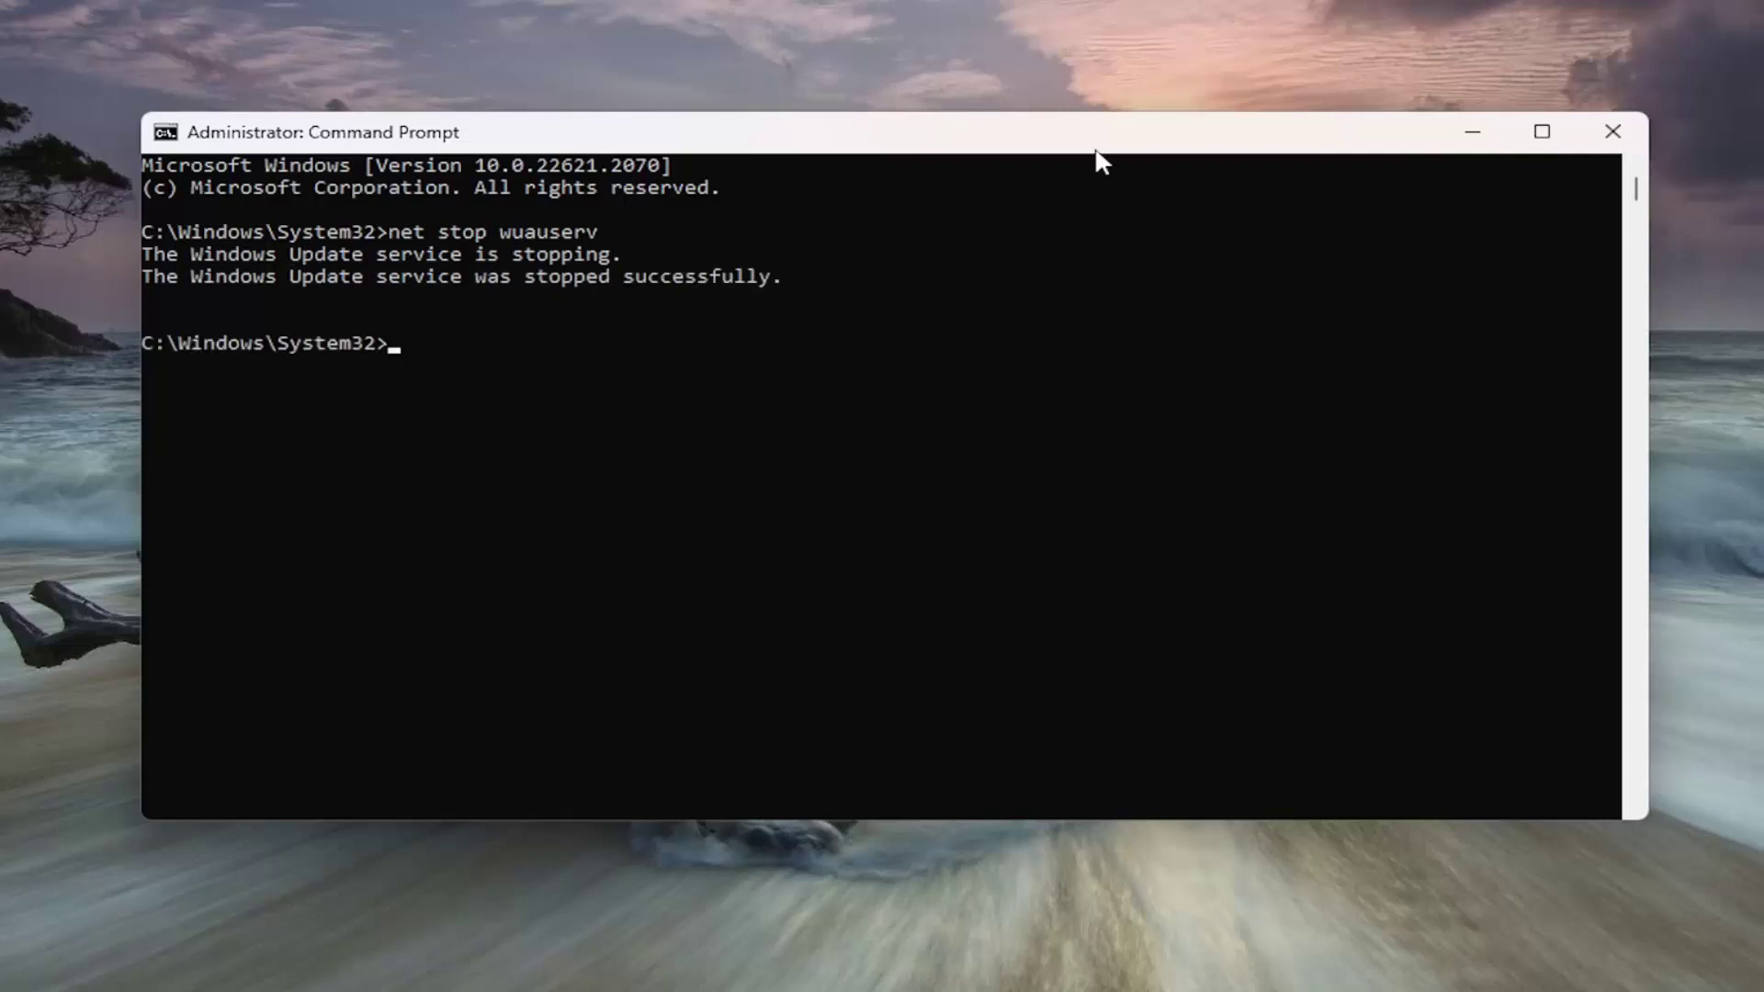
{"action": "type", "text": "net stop"}
{"action": "key", "text": "Return"}
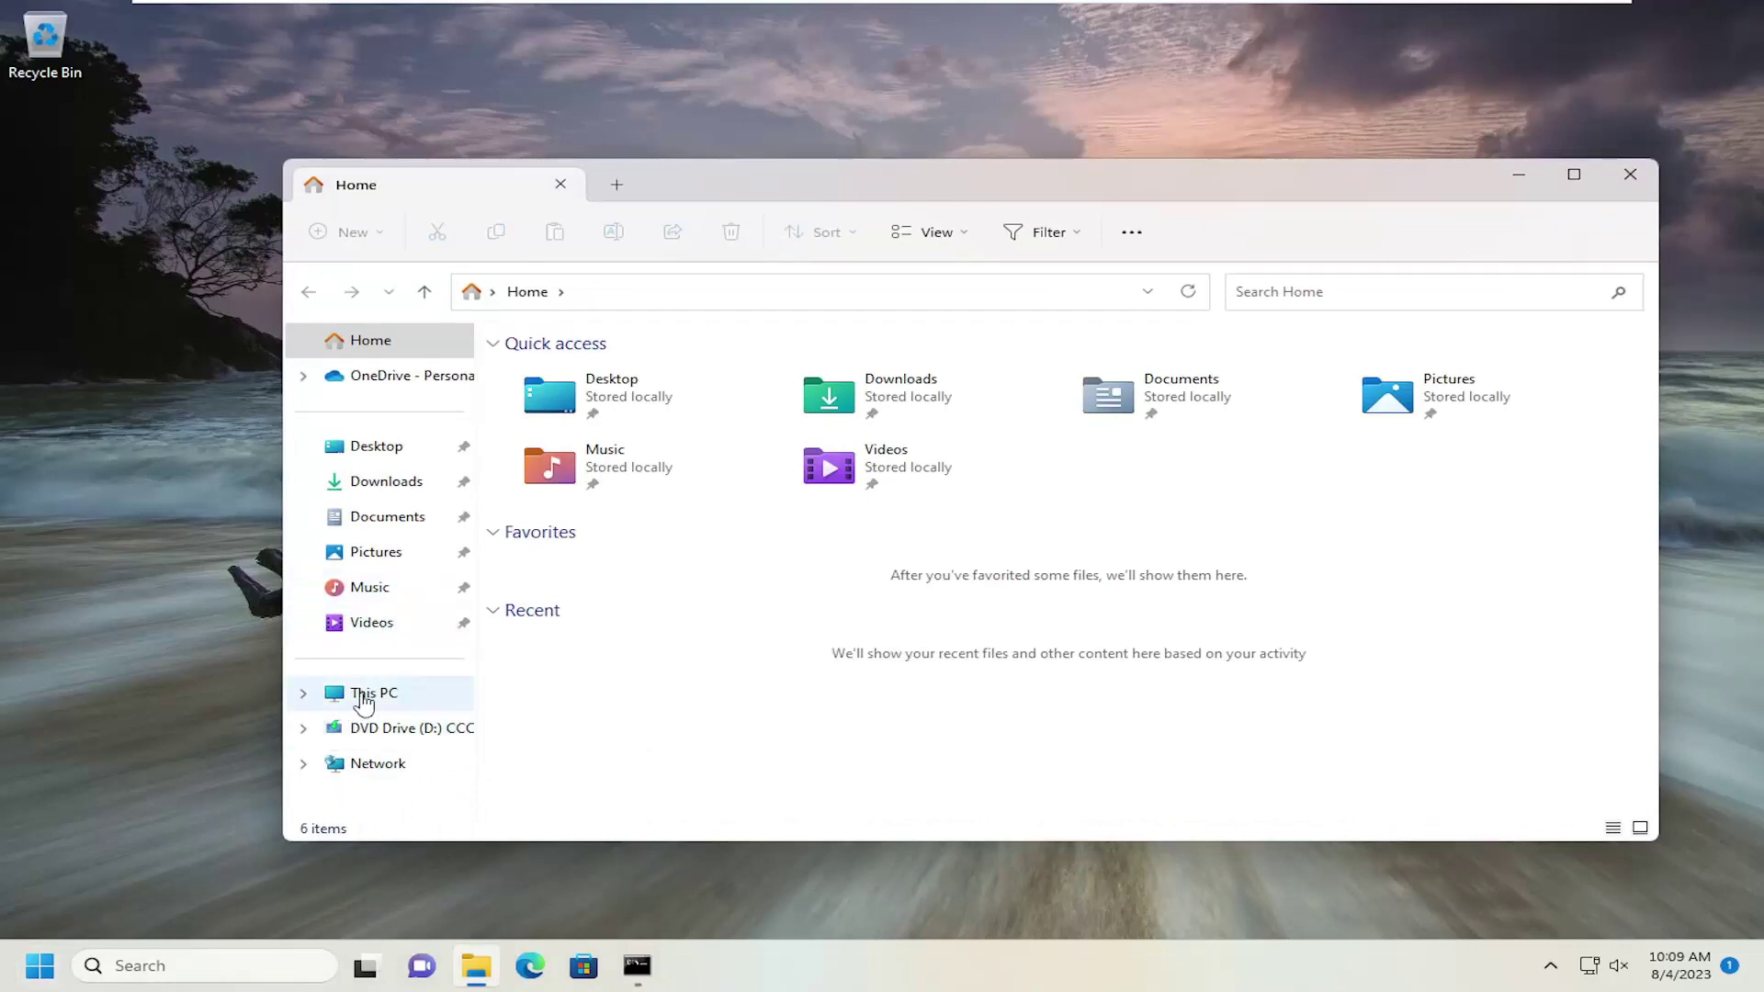
Step: Navigate File Explorer from This PC to C:\Windows\SoftwareDistribution
{"action": "left_click", "coordinate": [373, 702]}
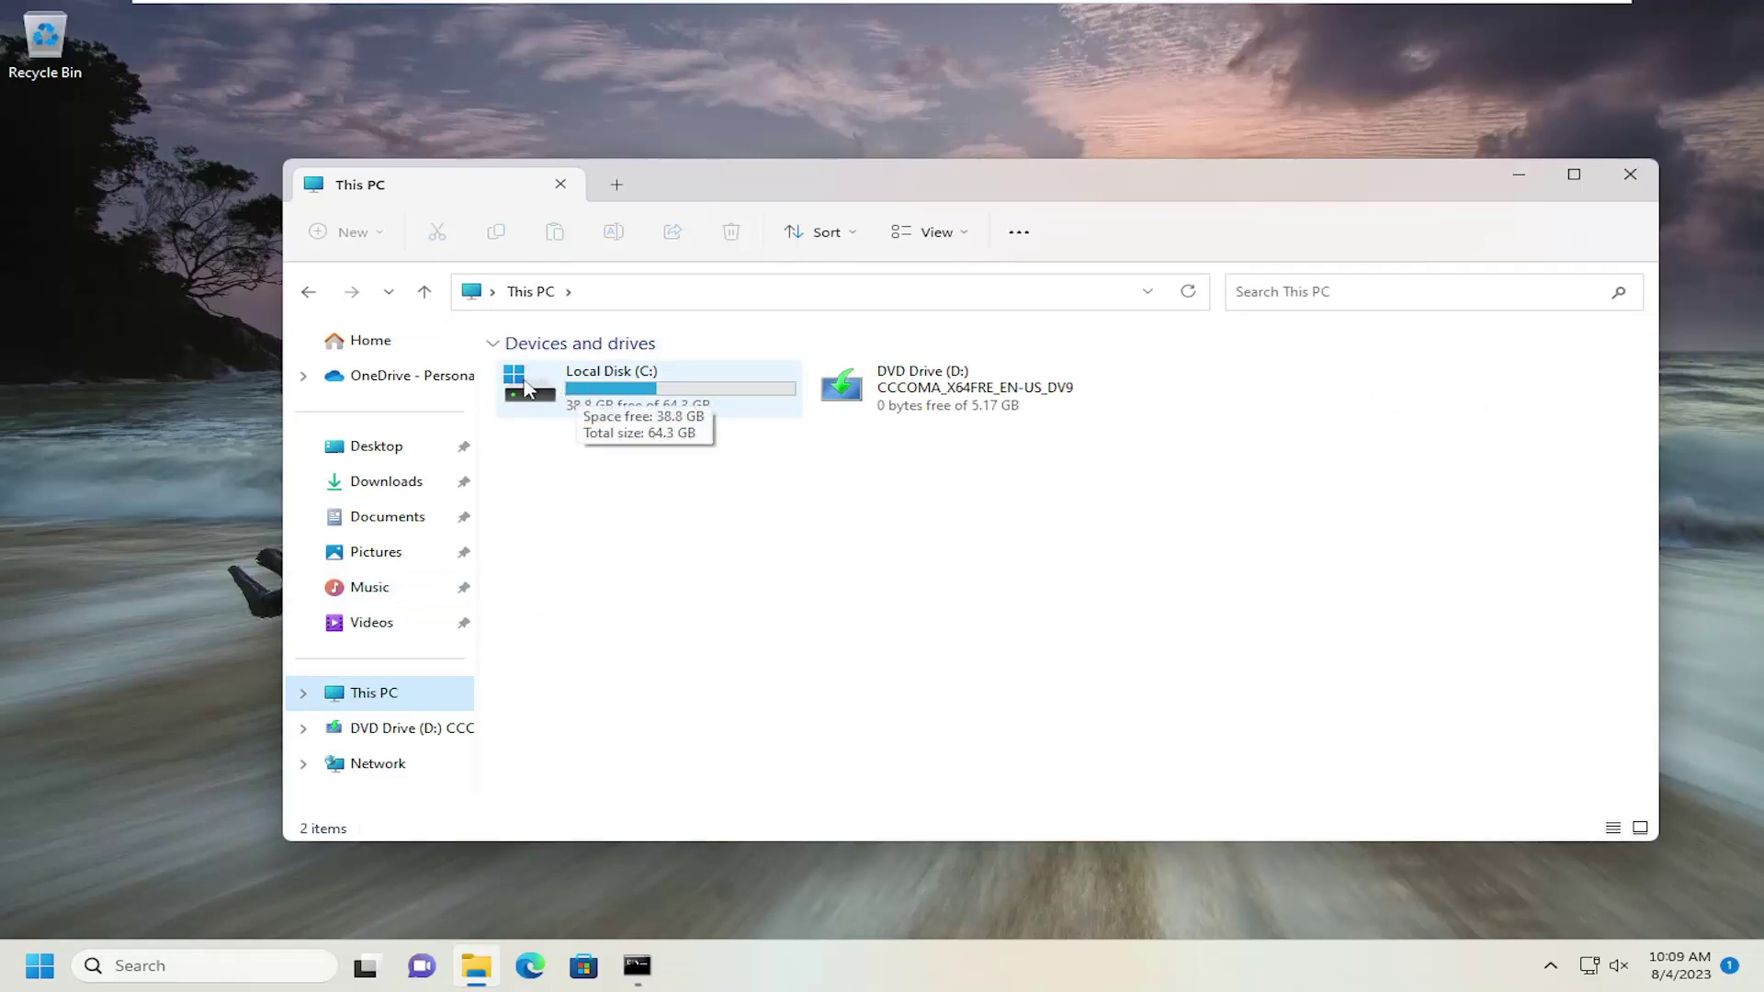
{"action": "double_click", "coordinate": [654, 408]}
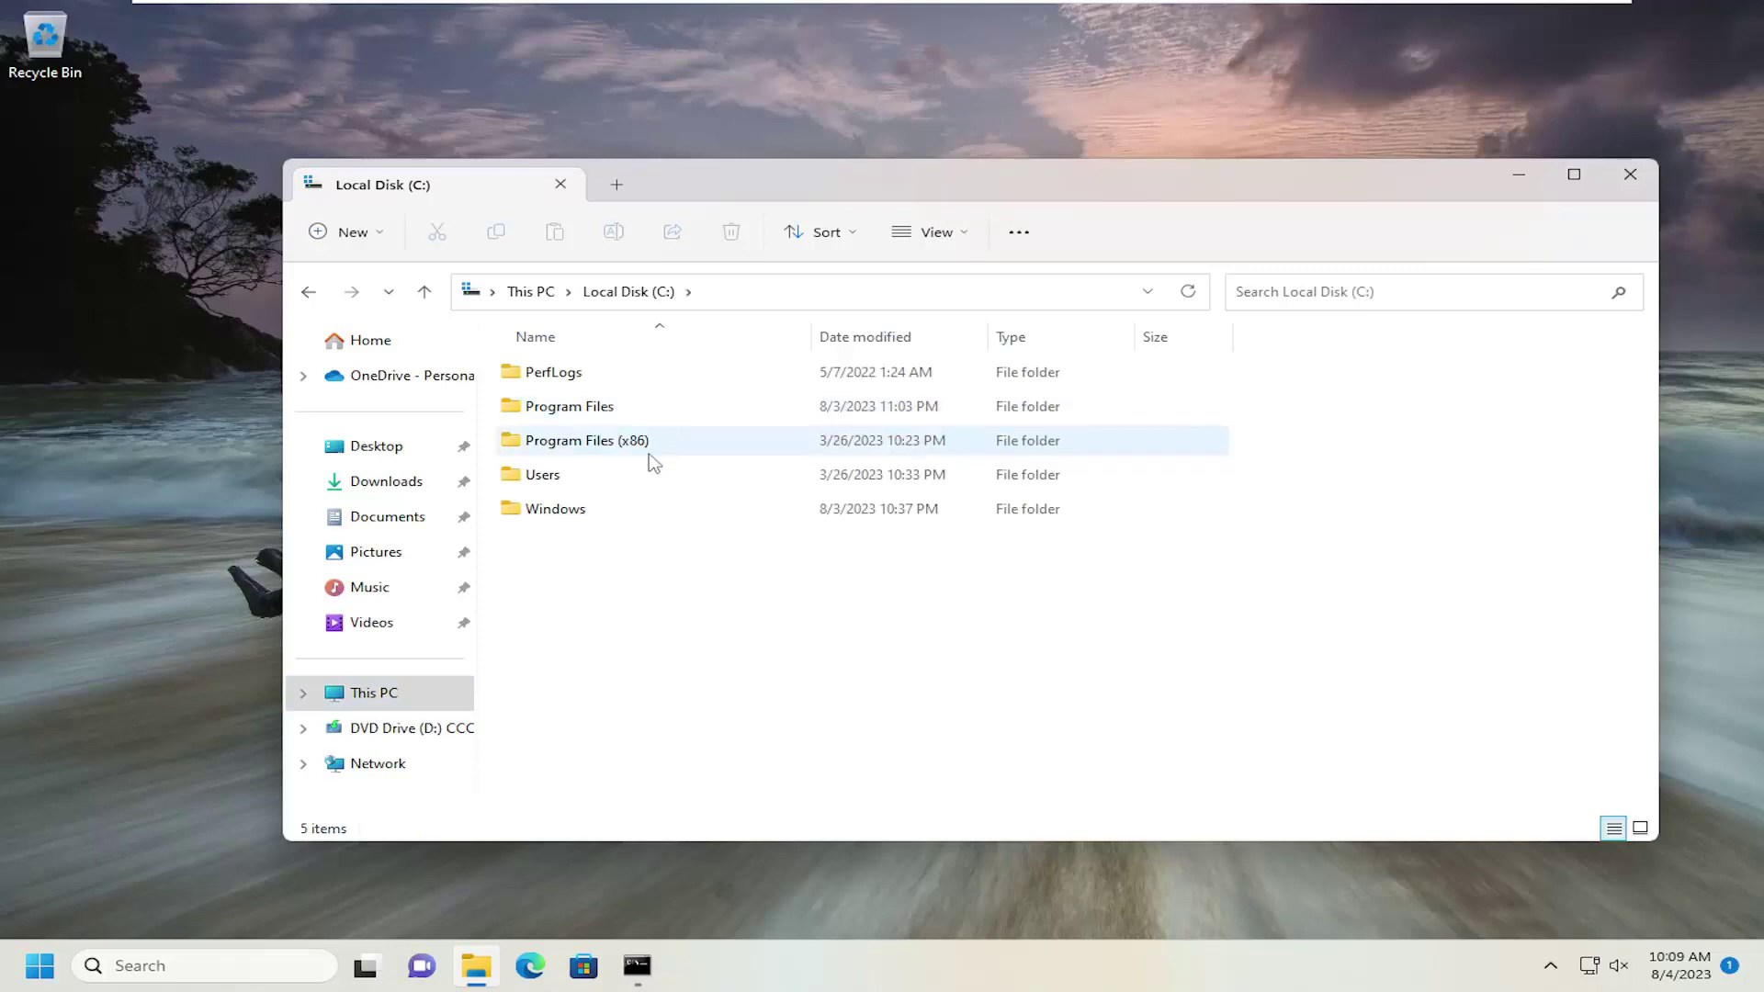
{"action": "double_click", "coordinate": [558, 518]}
{"action": "scroll", "coordinate": [573, 521], "scroll_direction": "down", "scroll_amount": 15}
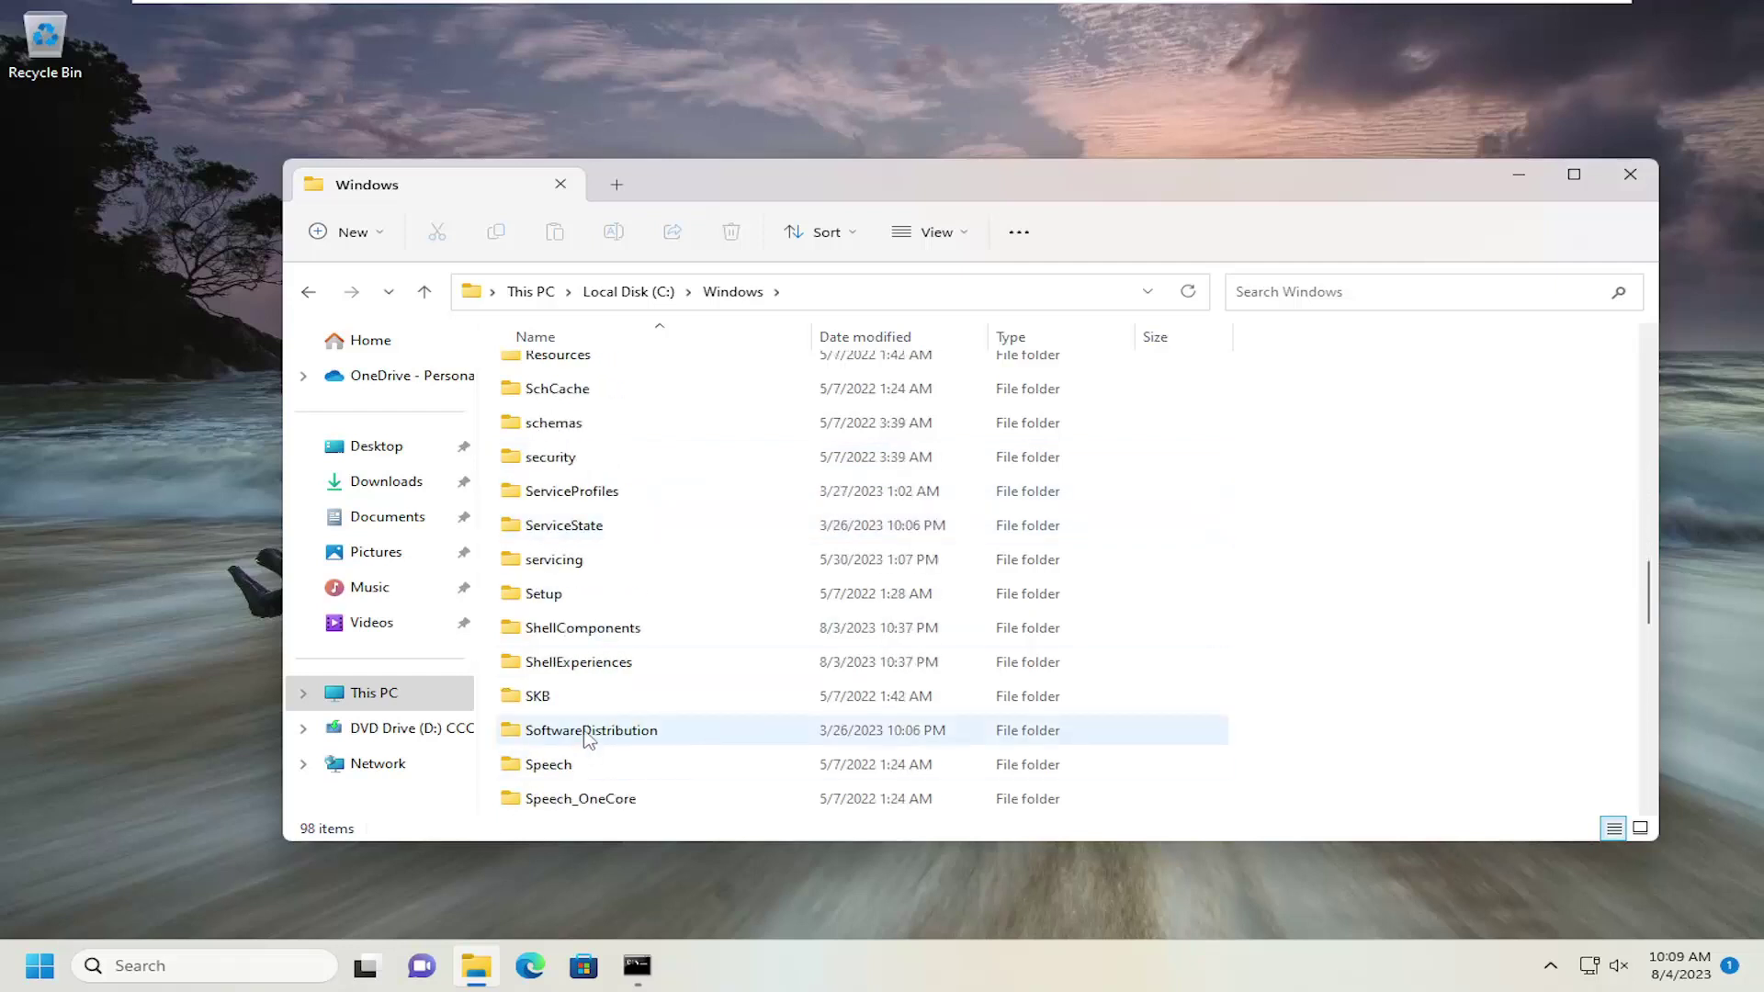
{"action": "double_click", "coordinate": [589, 732]}
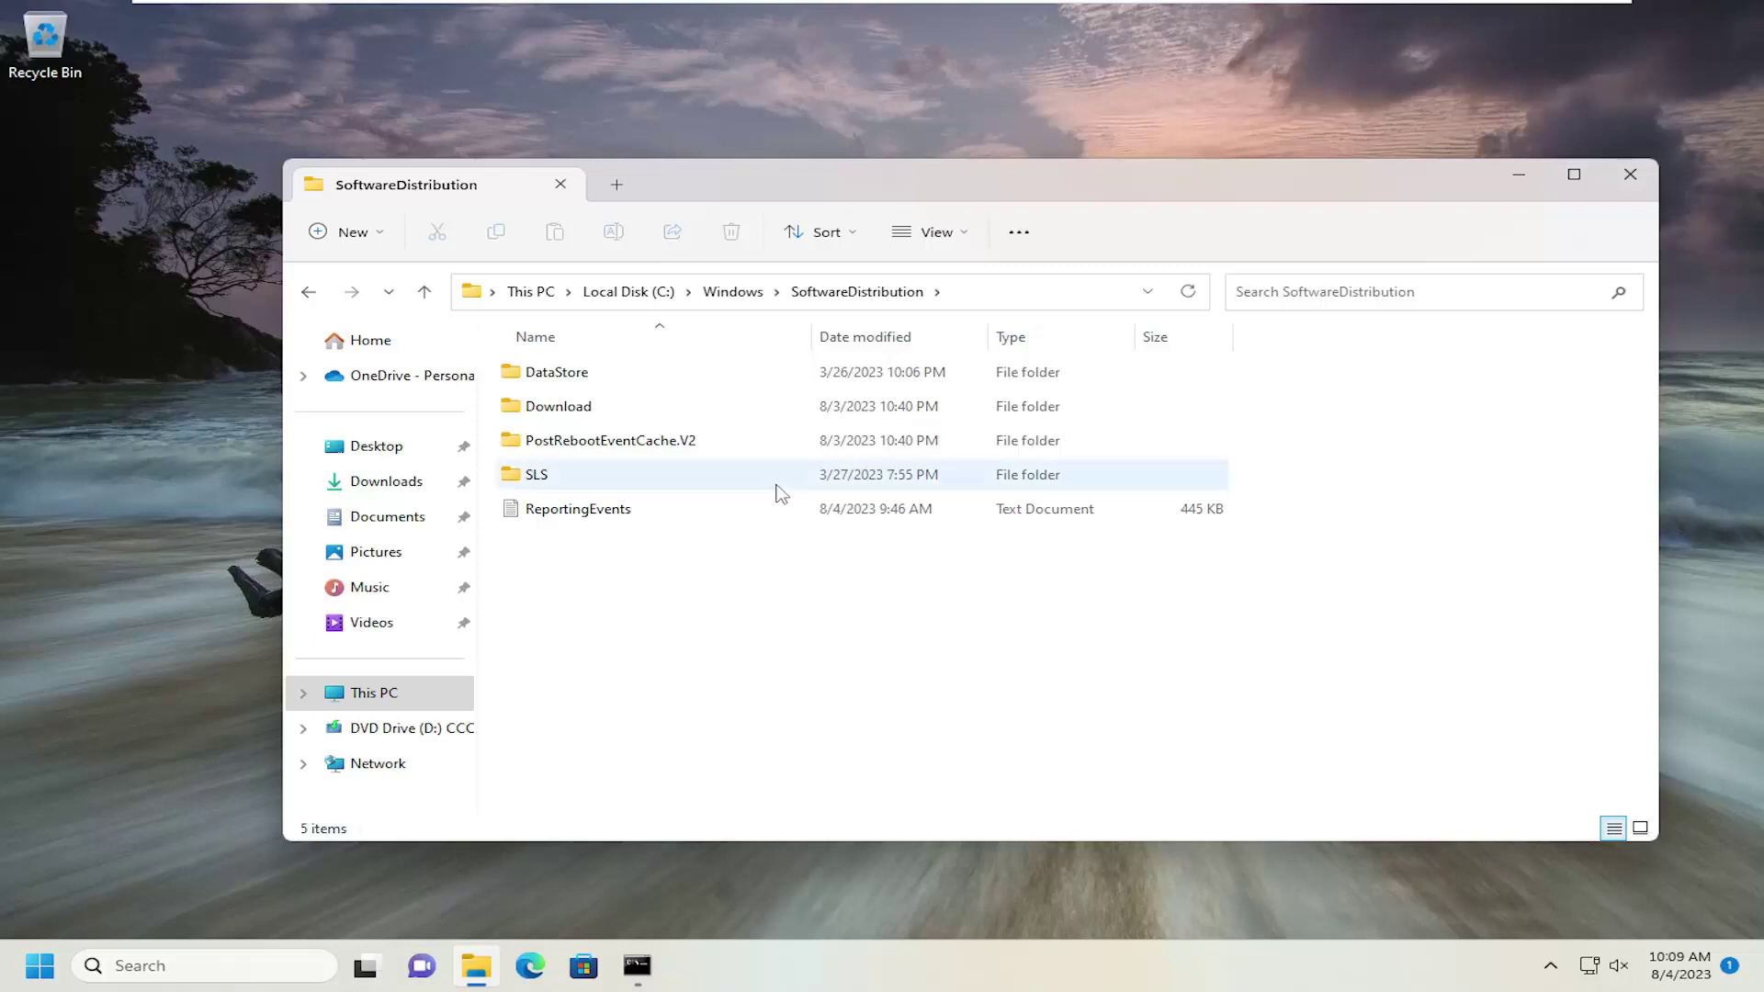
Step: Delete all SoftwareDistribution contents, skipping the in-use DataStore and ReportingEvents items
{"action": "left_click_drag", "start_coordinate": [1219, 703], "coordinate": [570, 350]}
{"action": "right_click", "coordinate": [604, 444]}
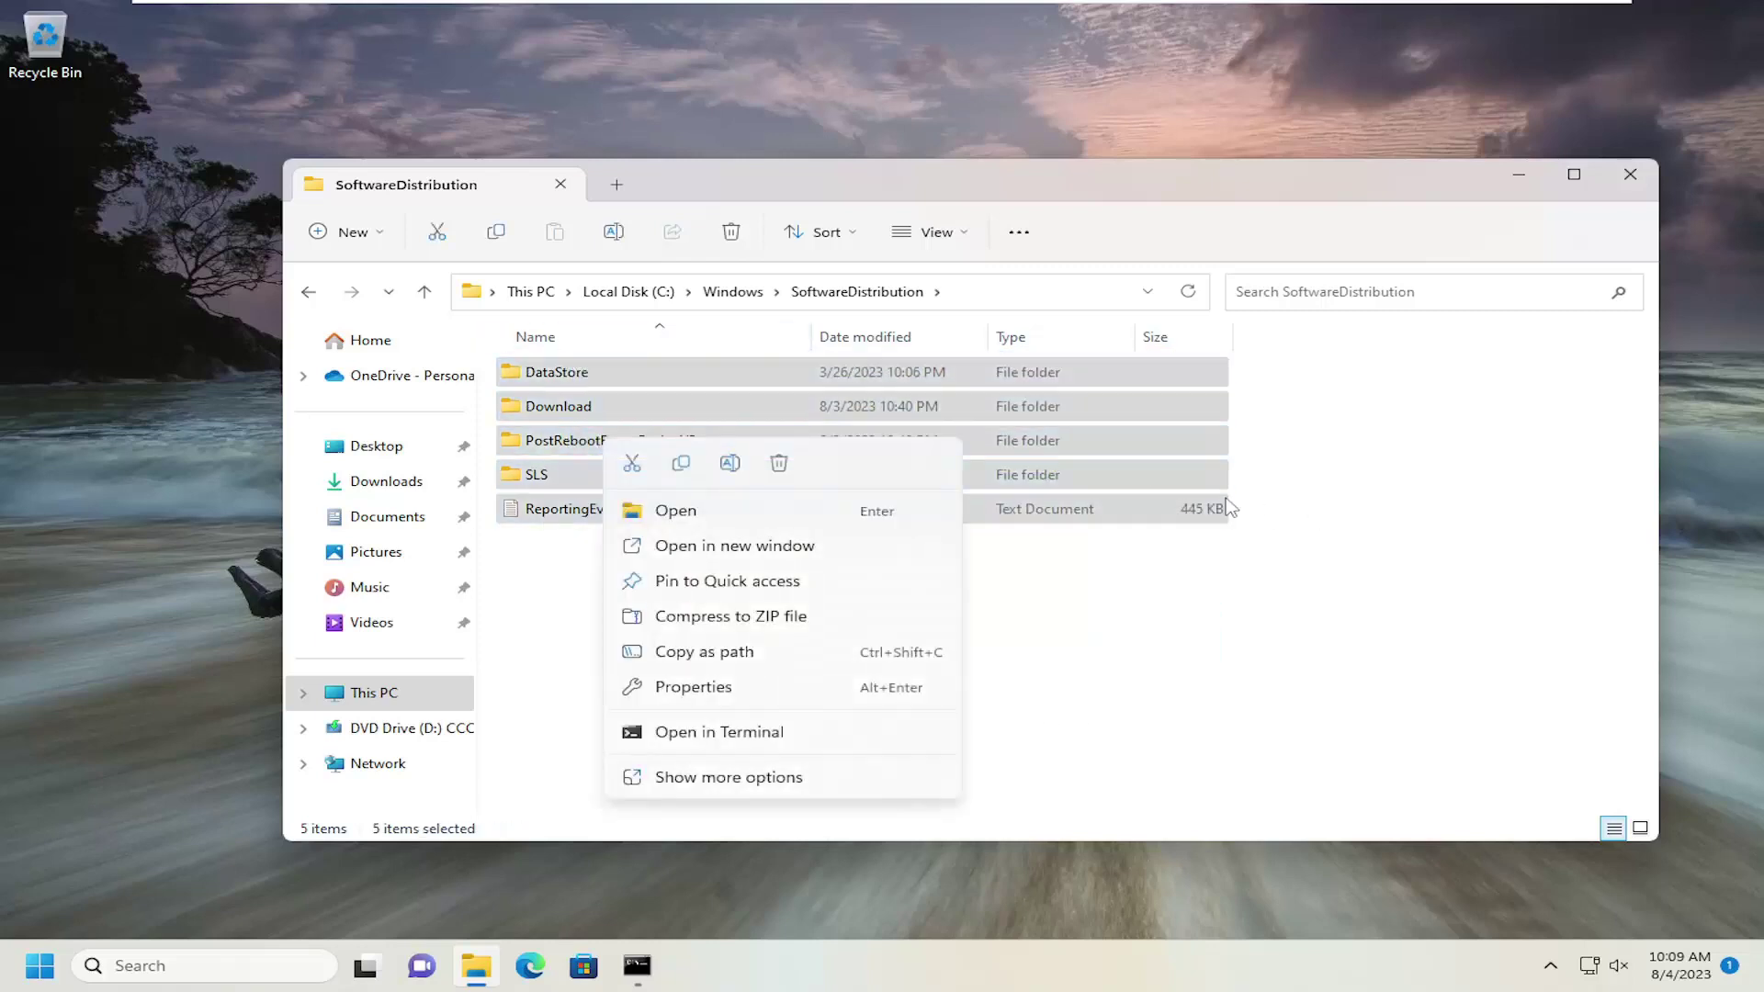
{"action": "left_click", "coordinate": [778, 465]}
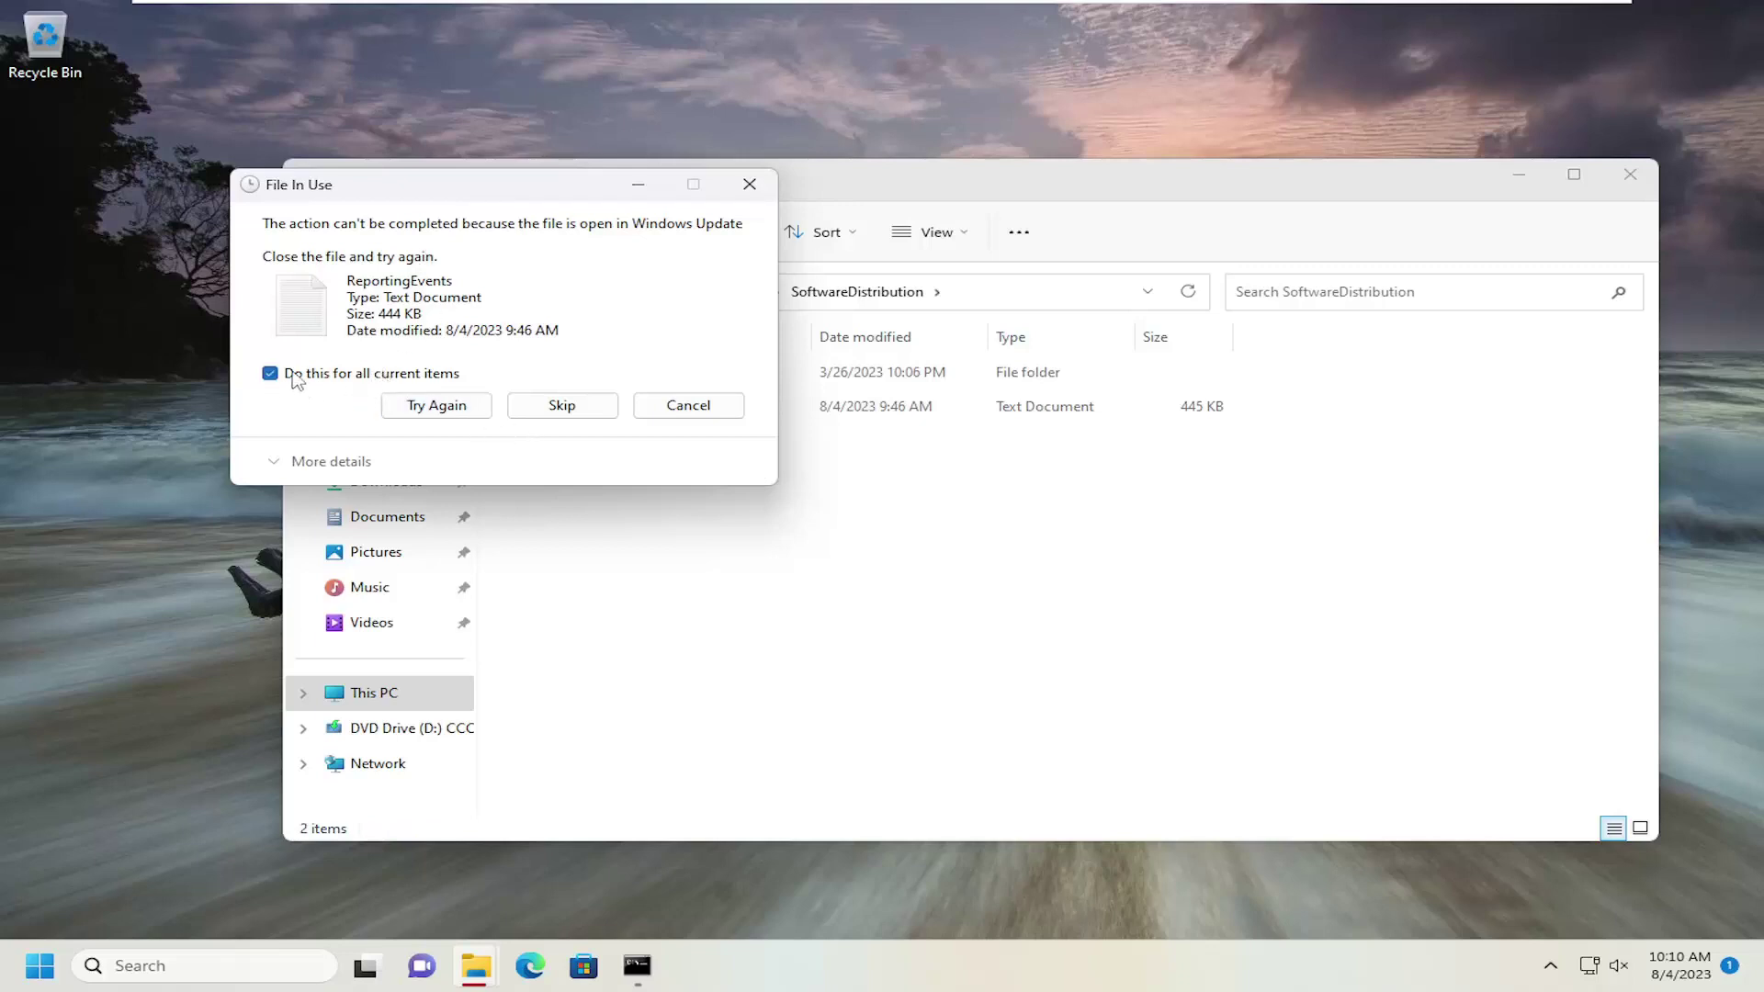
{"action": "left_click", "coordinate": [562, 404]}
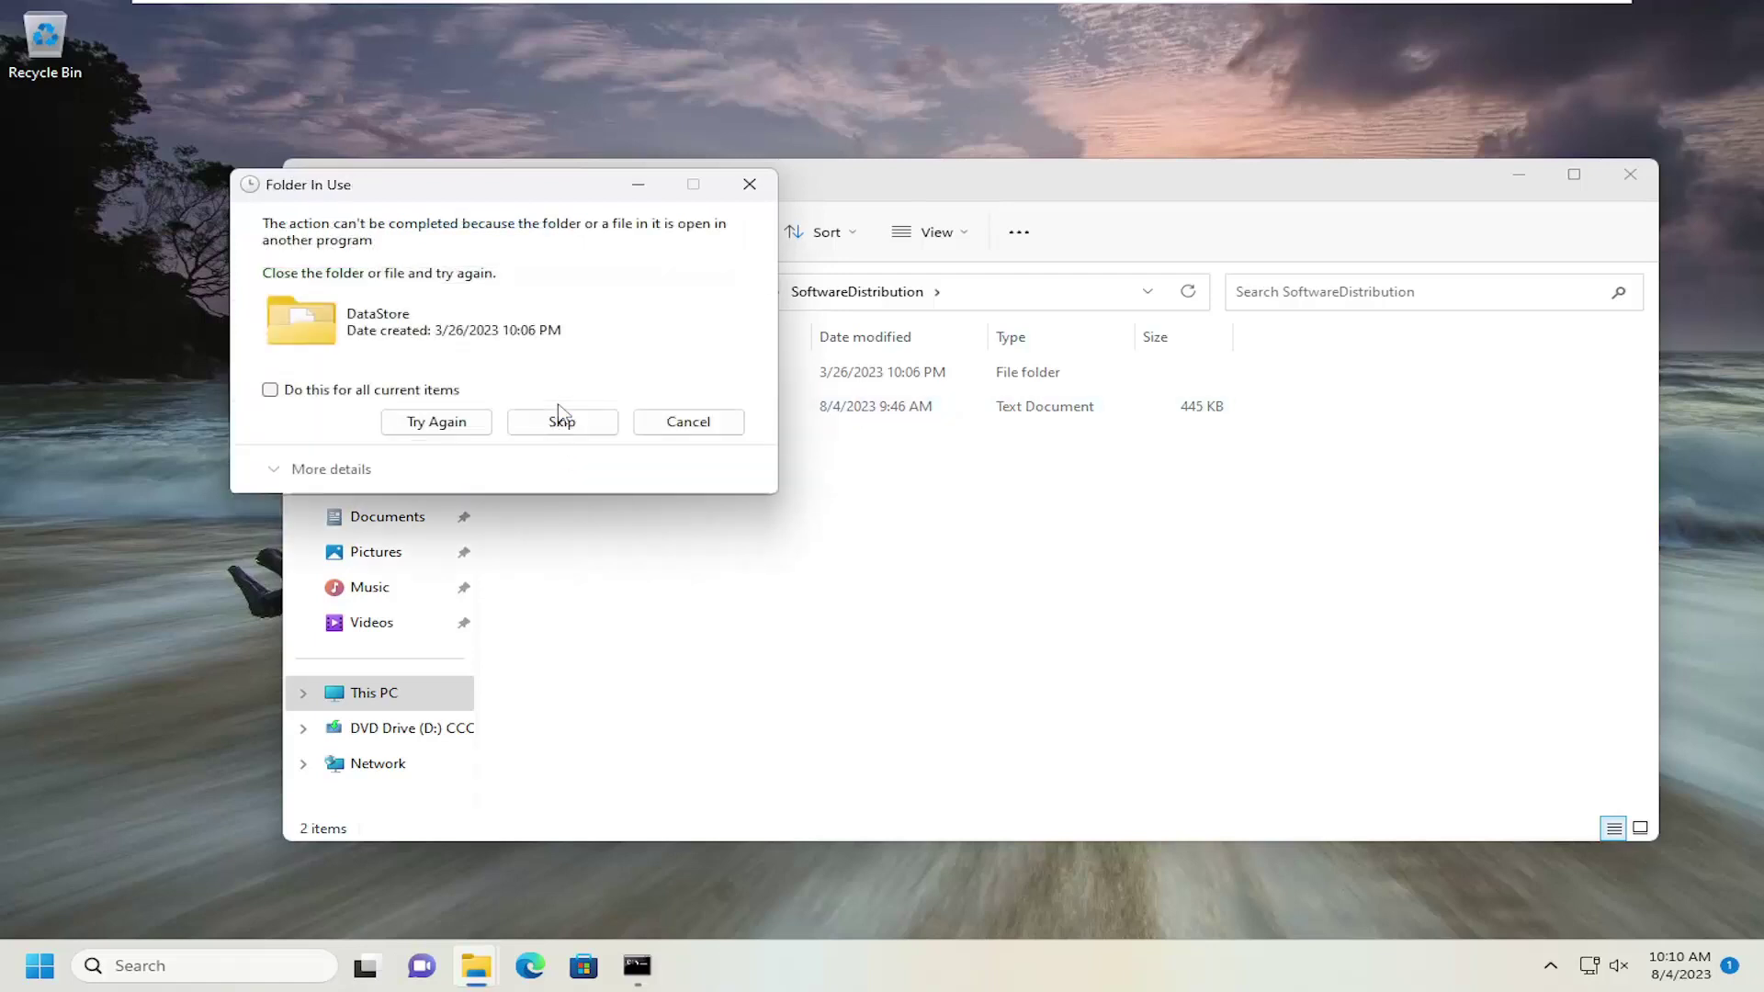
{"action": "left_click", "coordinate": [368, 390]}
{"action": "left_click", "coordinate": [560, 421]}
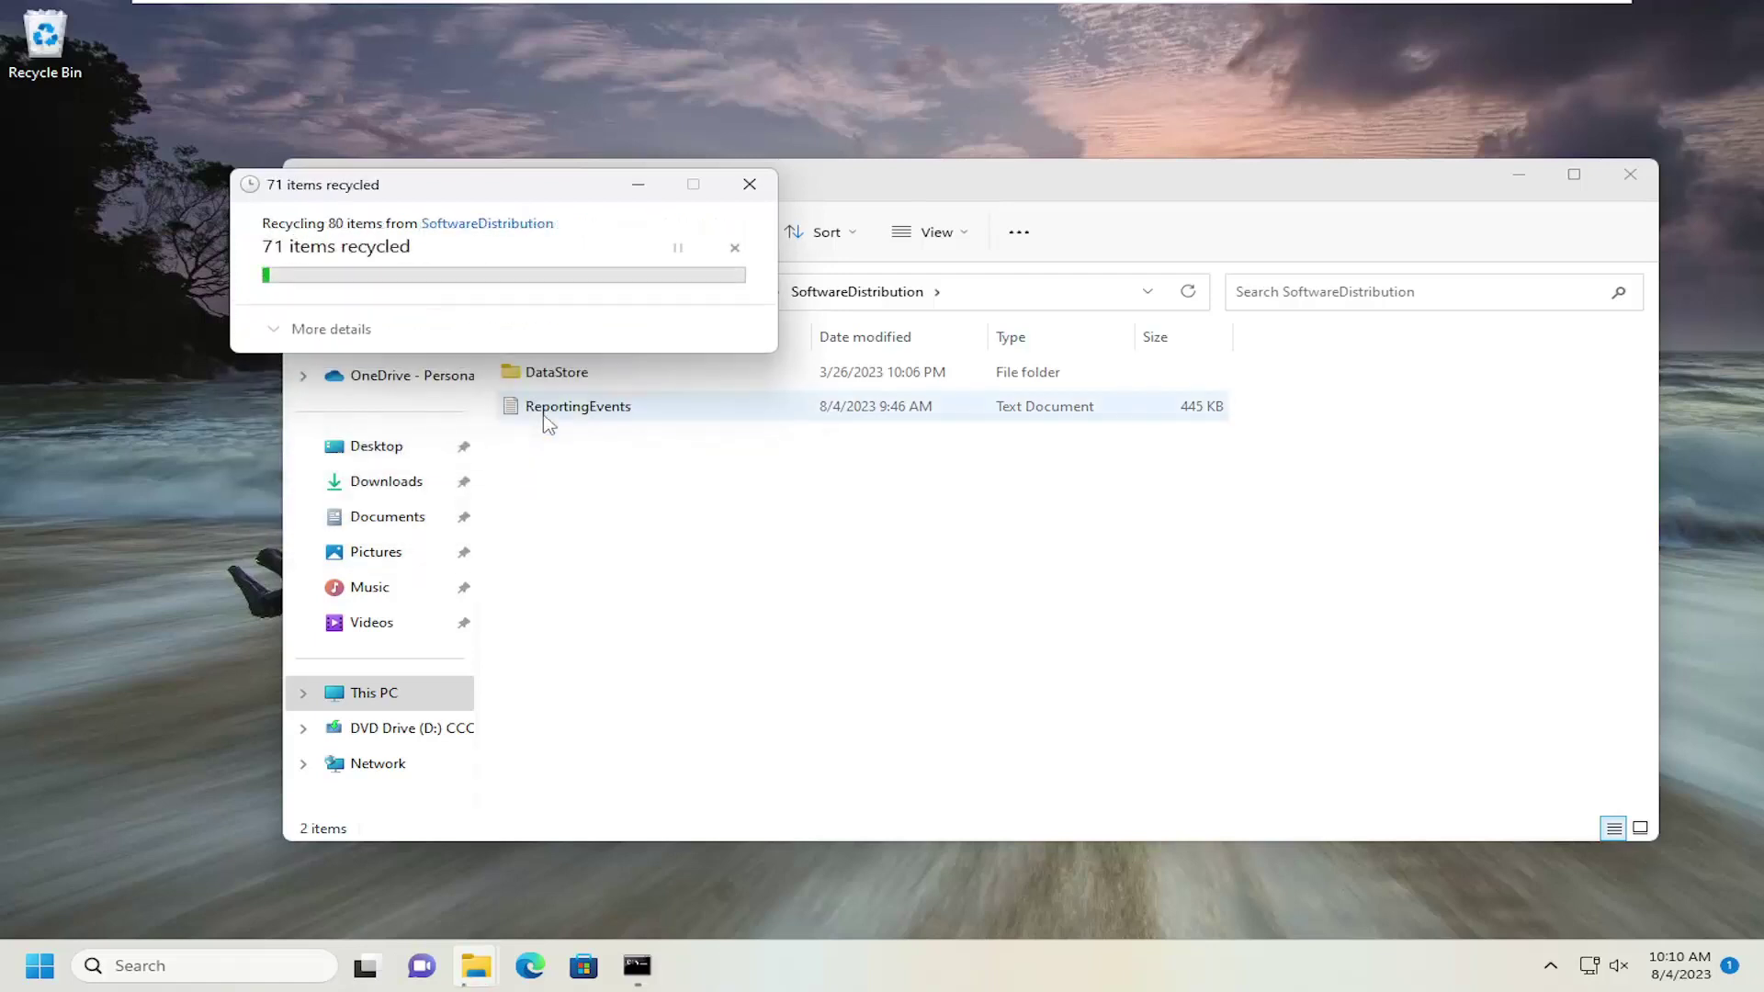
{"action": "left_click", "coordinate": [598, 384]}
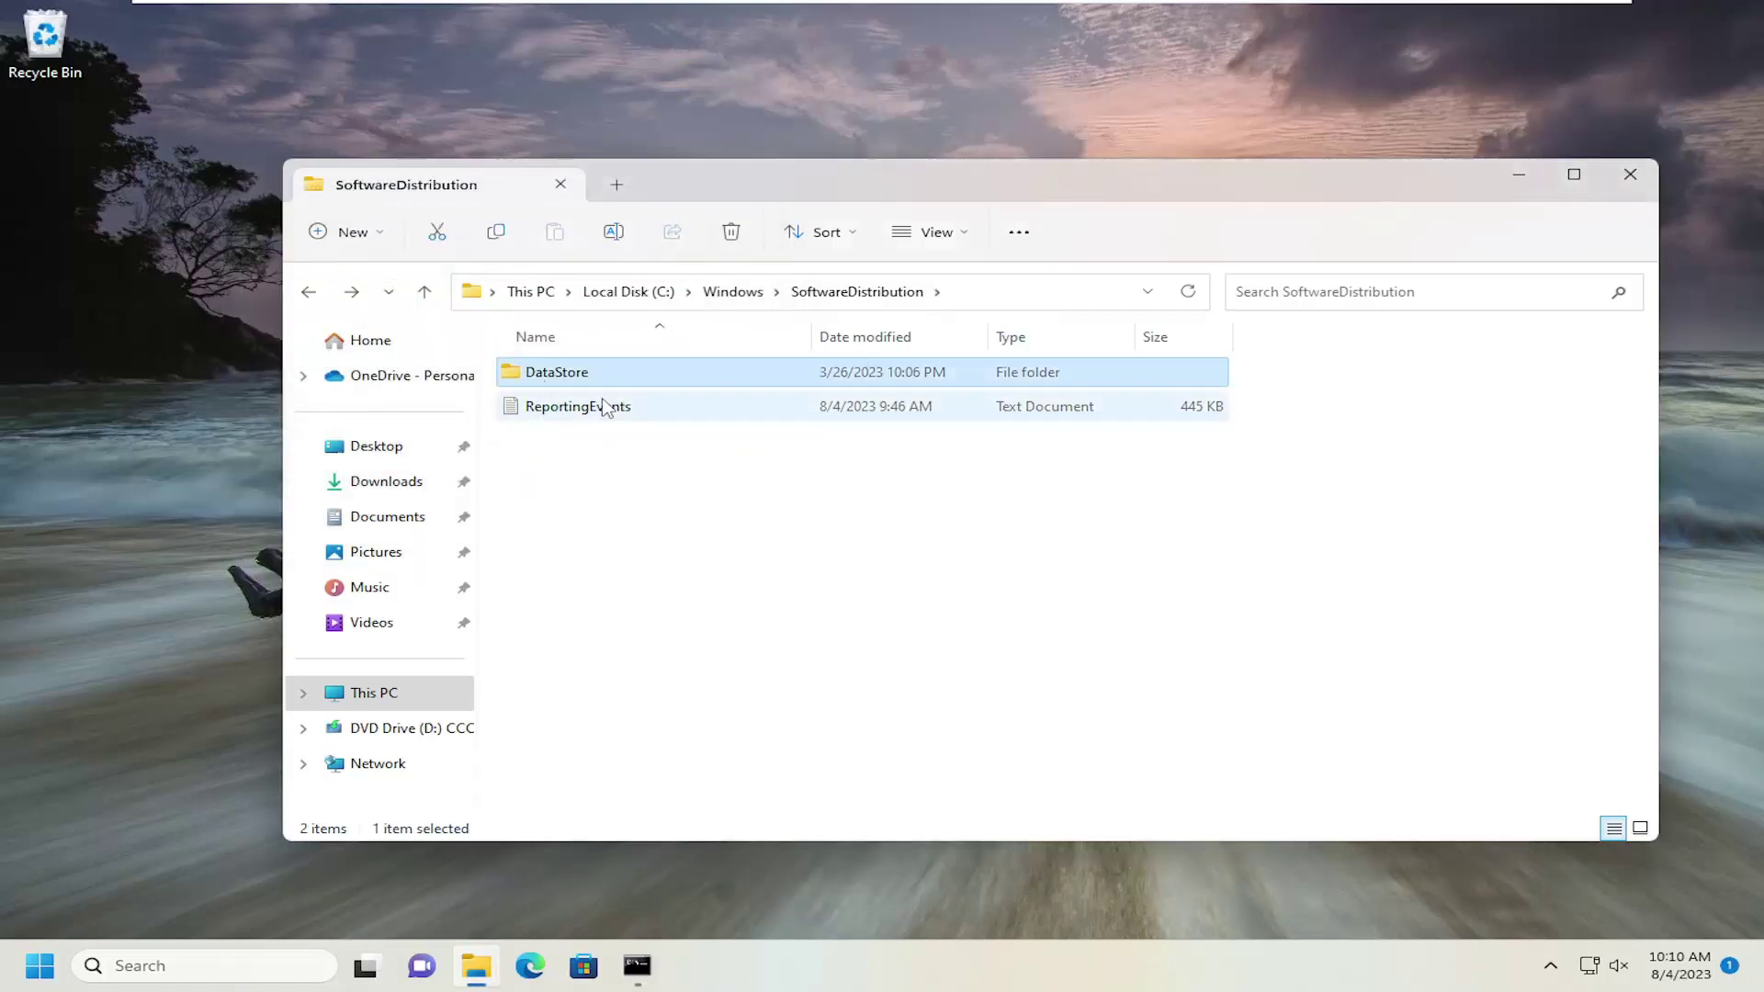
{"action": "left_click", "coordinate": [687, 402]}
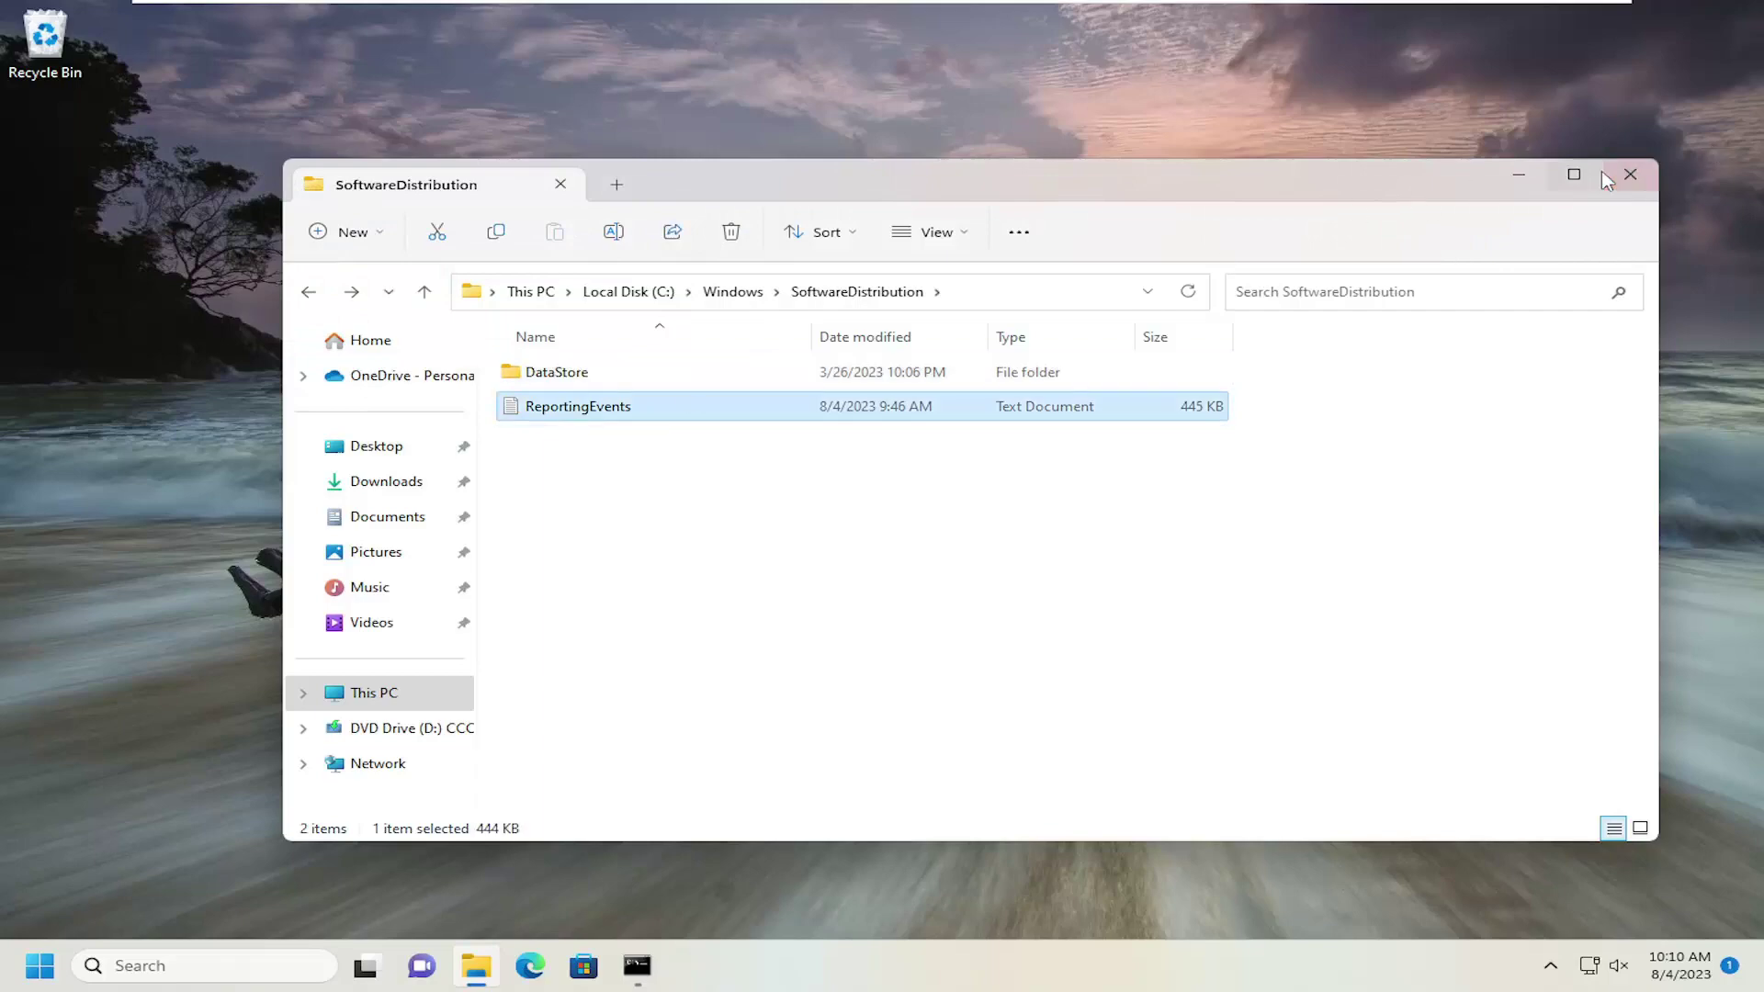
Step: Close File Explorer and the Command Prompt window, then bring up the Start power menu
{"action": "left_click", "coordinate": [1629, 174]}
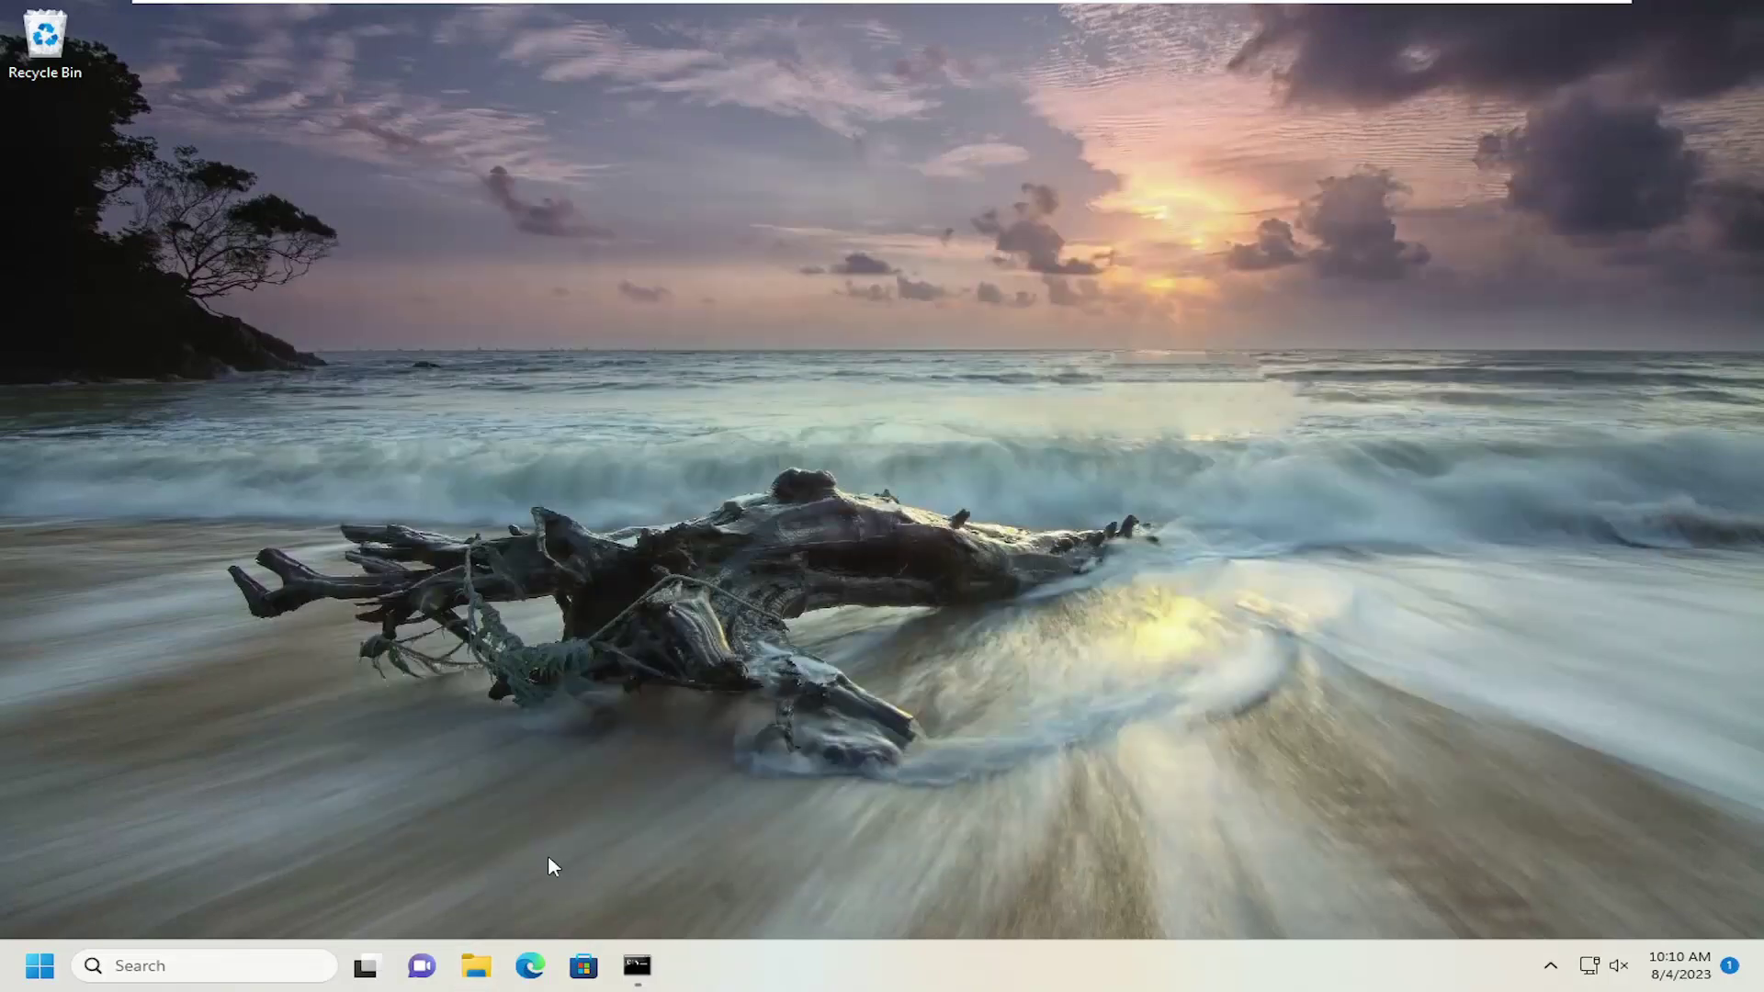
{"action": "left_click", "coordinate": [636, 965]}
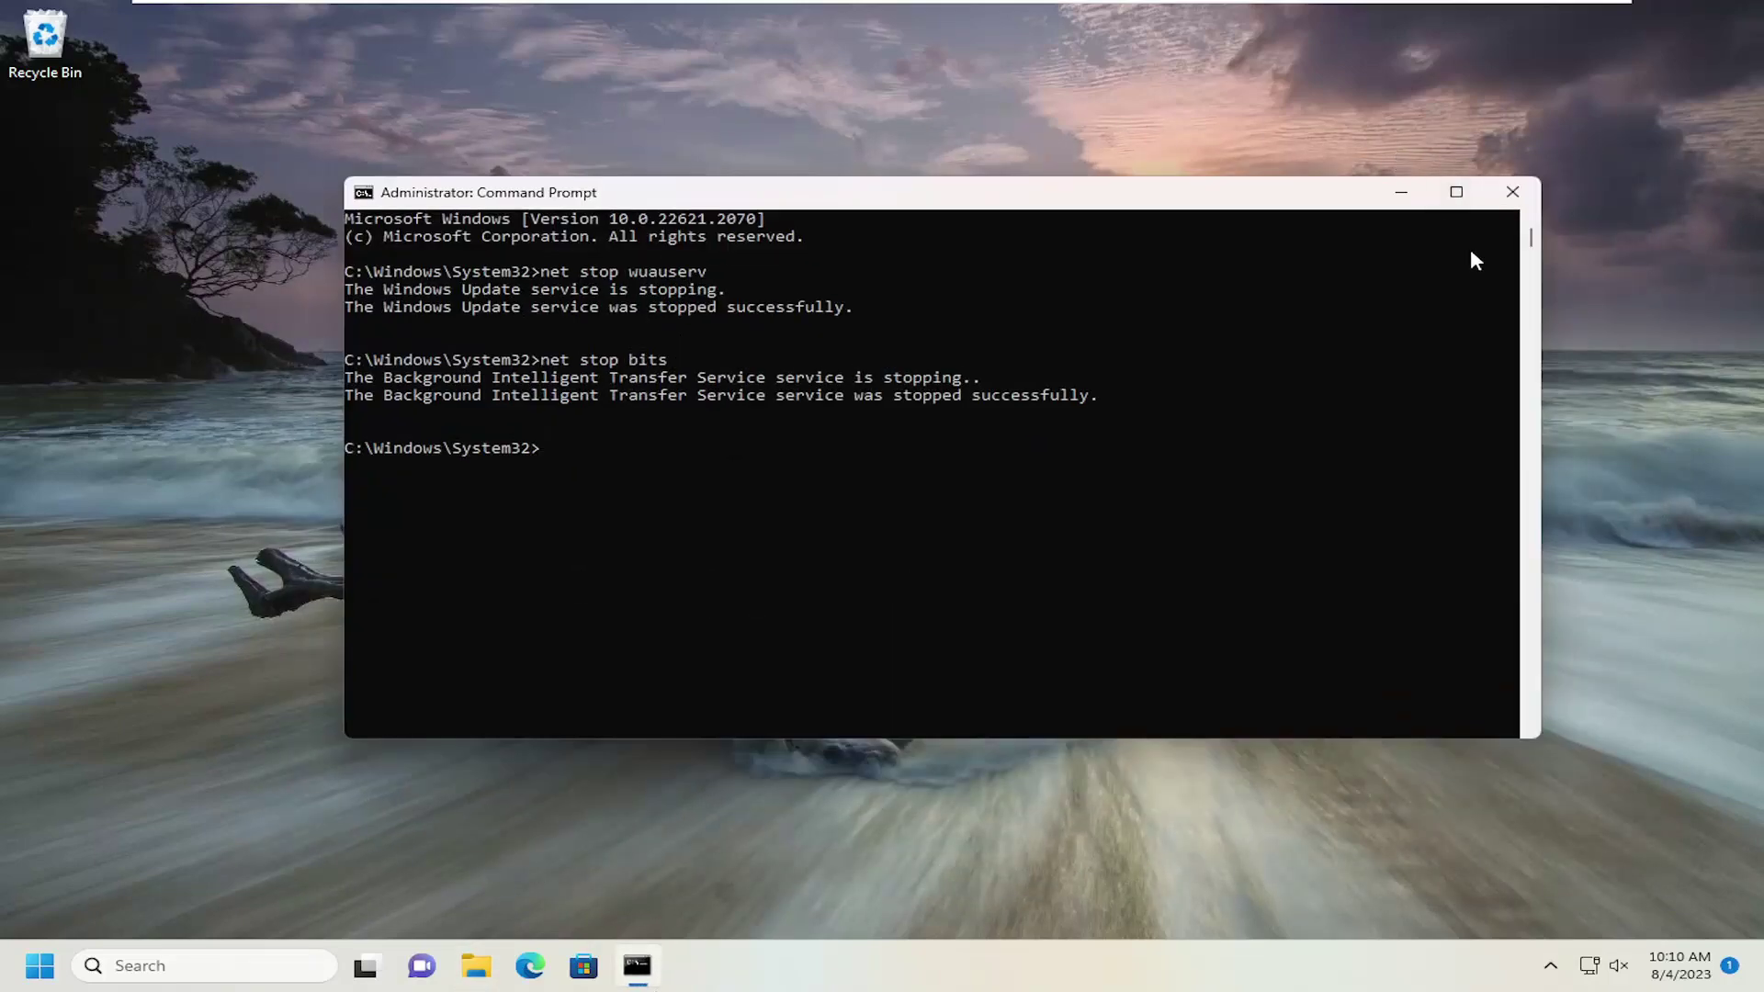
{"action": "left_click", "coordinate": [1513, 192]}
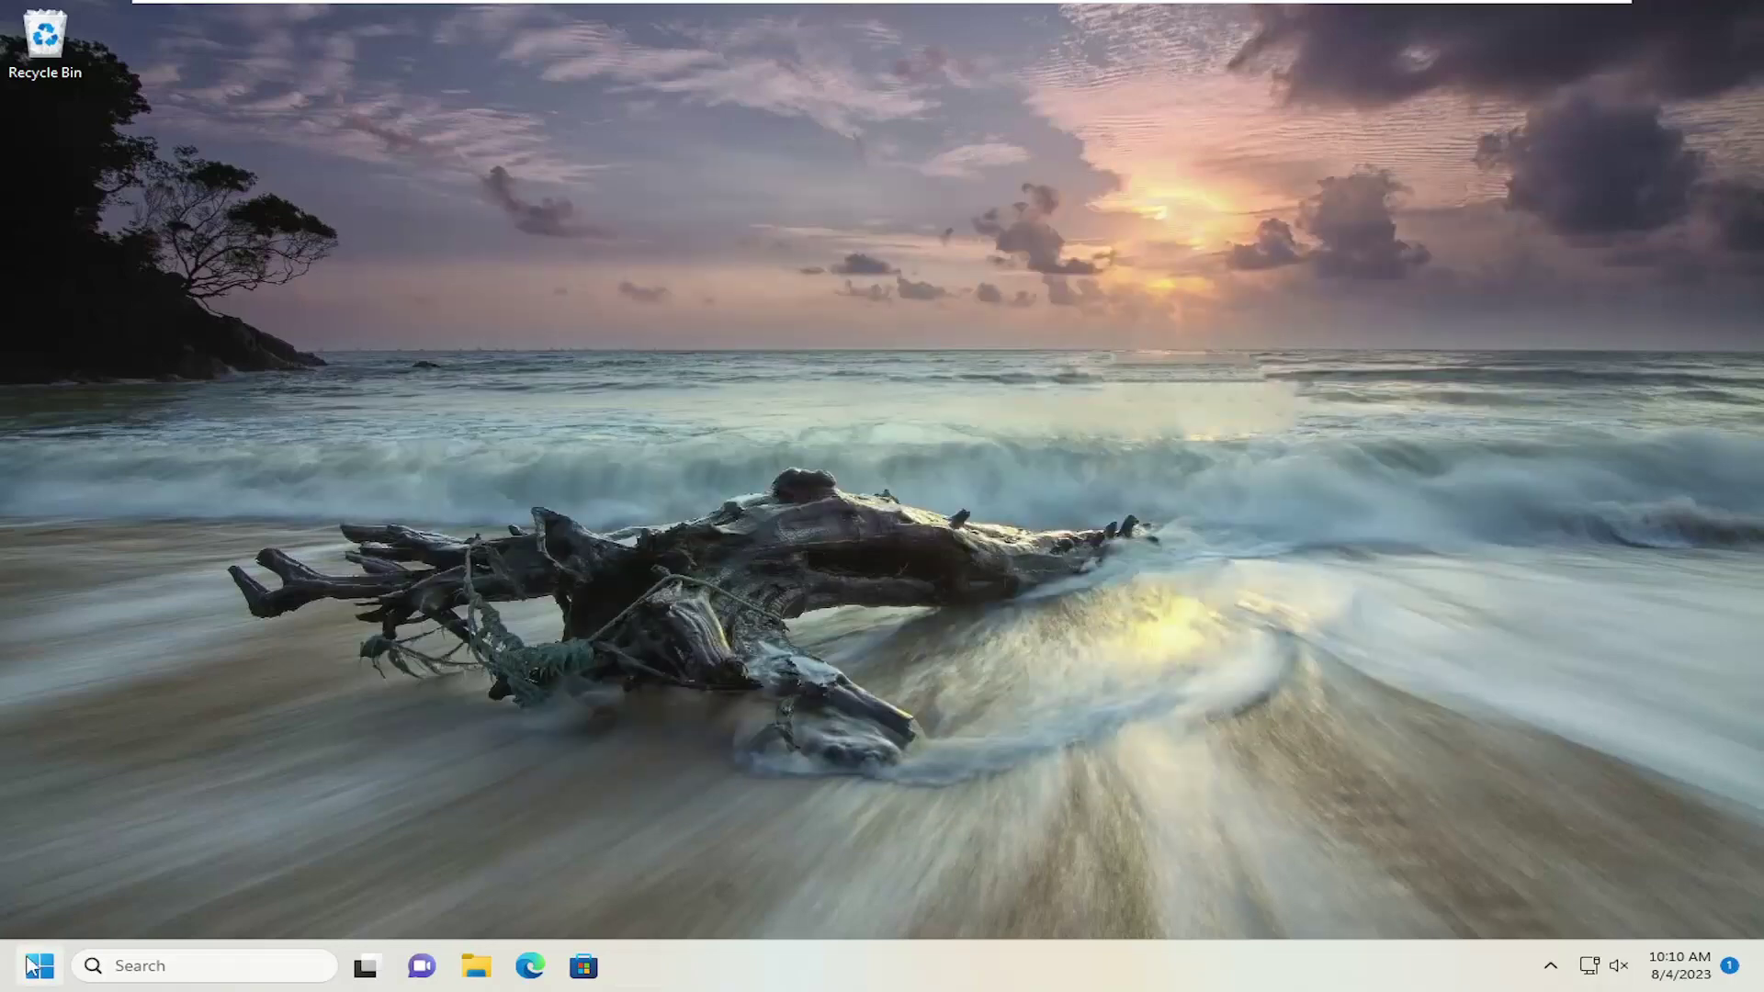
{"action": "right_click", "coordinate": [32, 964]}
Step: Restart the PC from the Start menu's Shut down or sign out options
{"action": "mouse_move", "coordinate": [138, 877]}
{"action": "left_click", "coordinate": [312, 860]}
Step: Open Windows Update from a search for 'updates', check until up to date, then close Settings
{"action": "left_click", "coordinate": [20, 972]}
{"action": "type", "text": "u"}
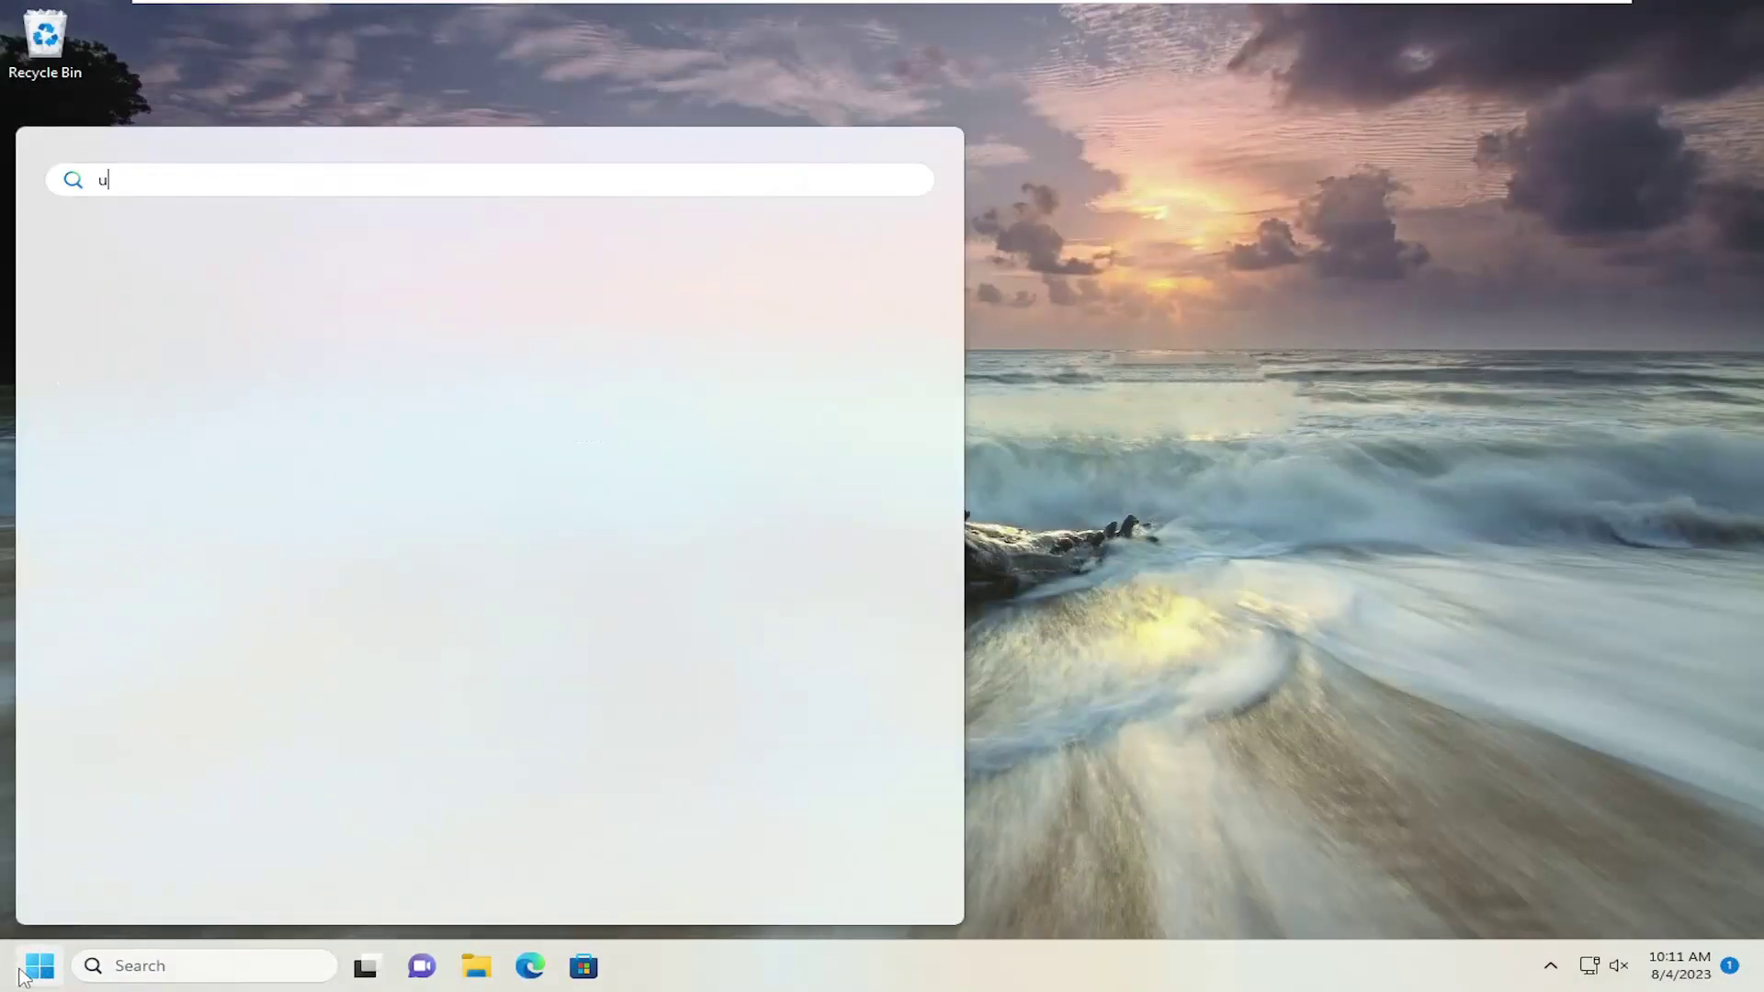
{"action": "type", "text": "pdates"}
{"action": "key", "text": "Return"}
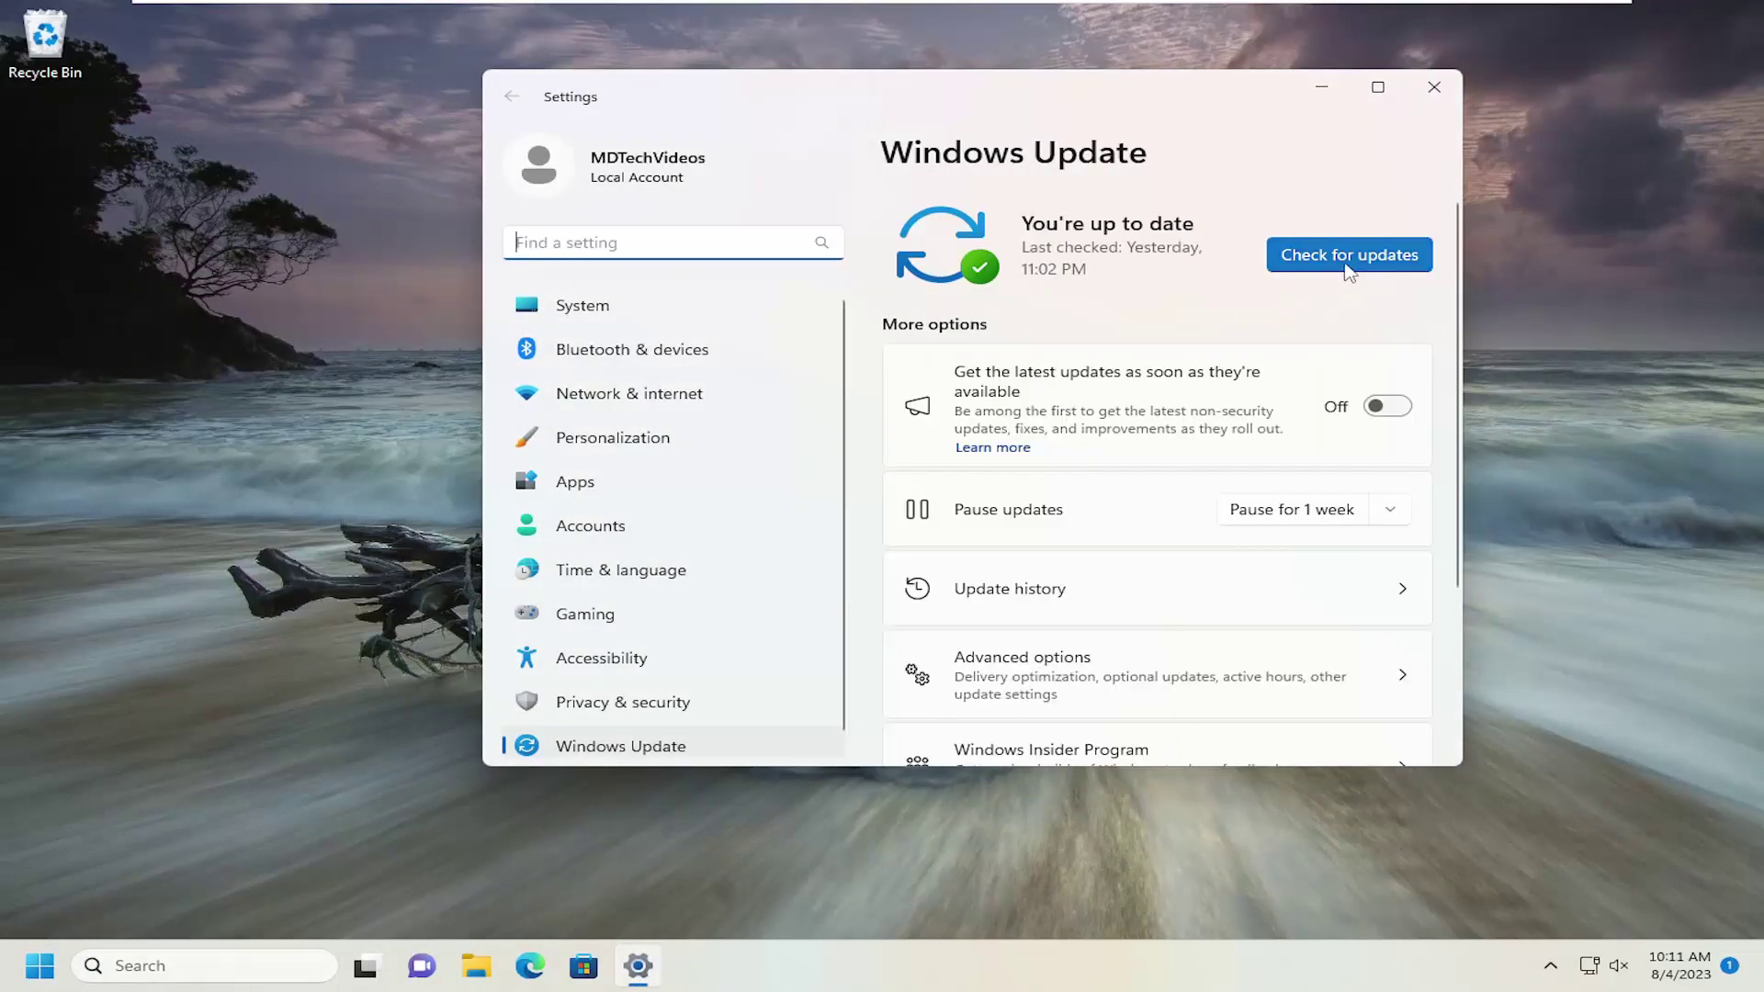
{"action": "left_click", "coordinate": [1320, 270]}
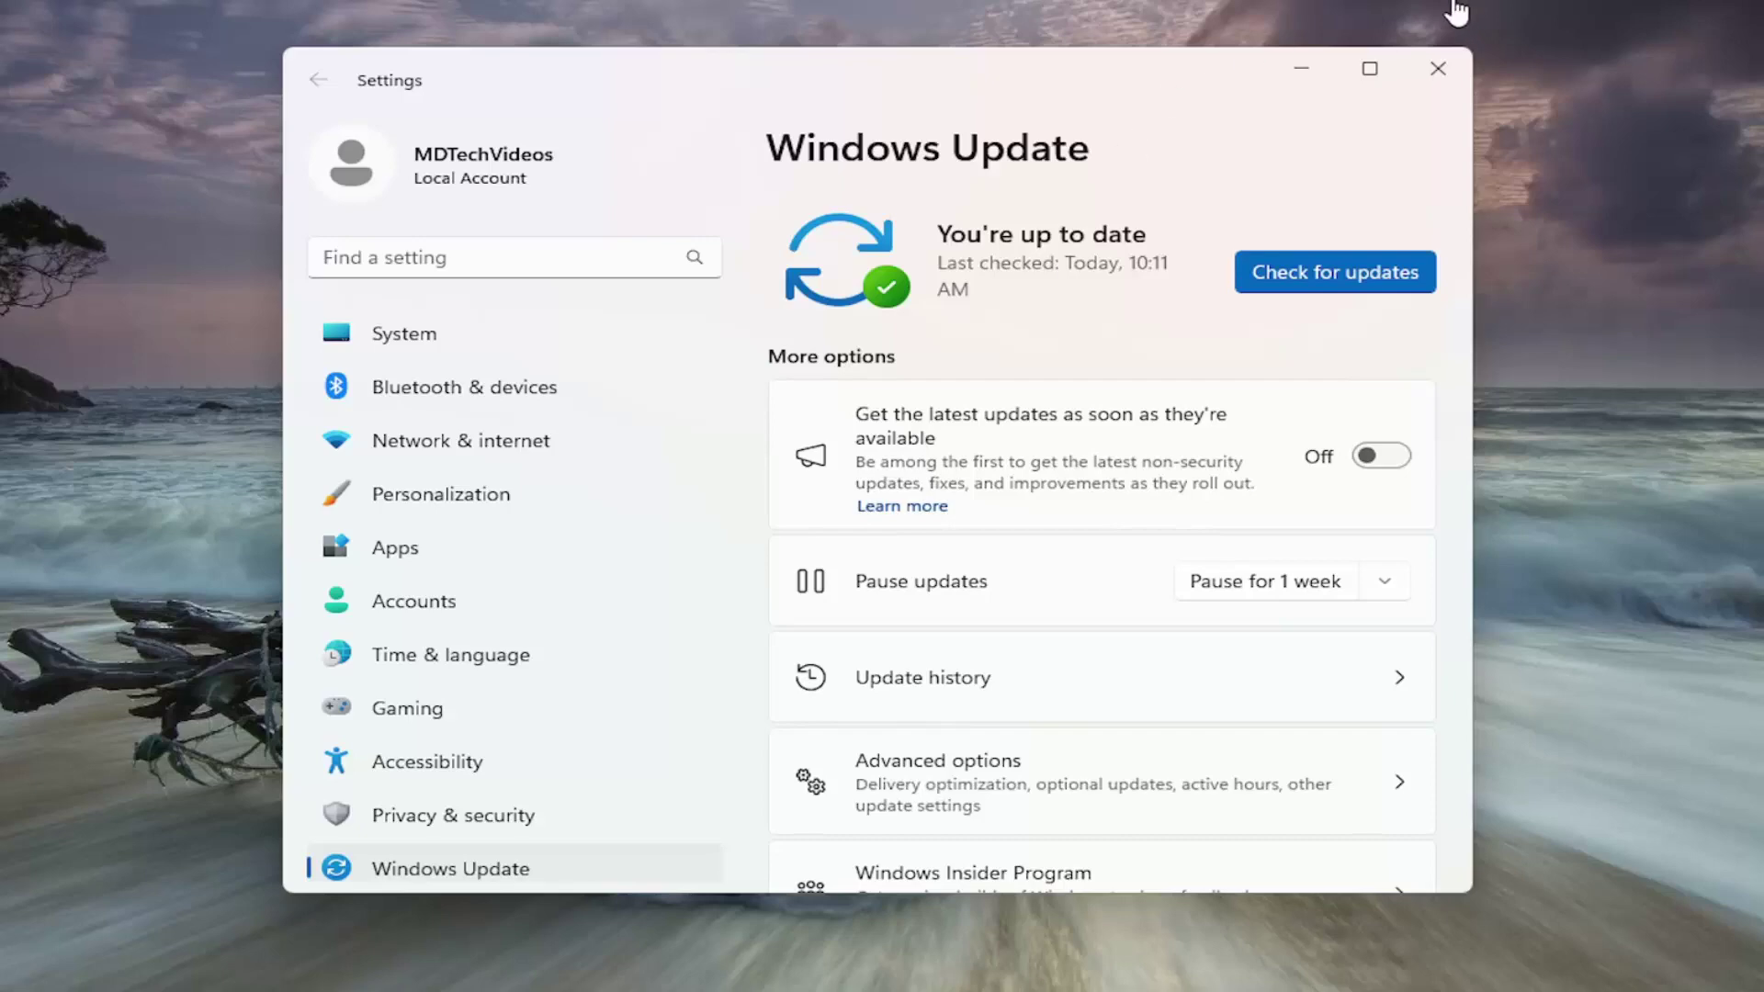
{"action": "left_click", "coordinate": [1438, 68]}
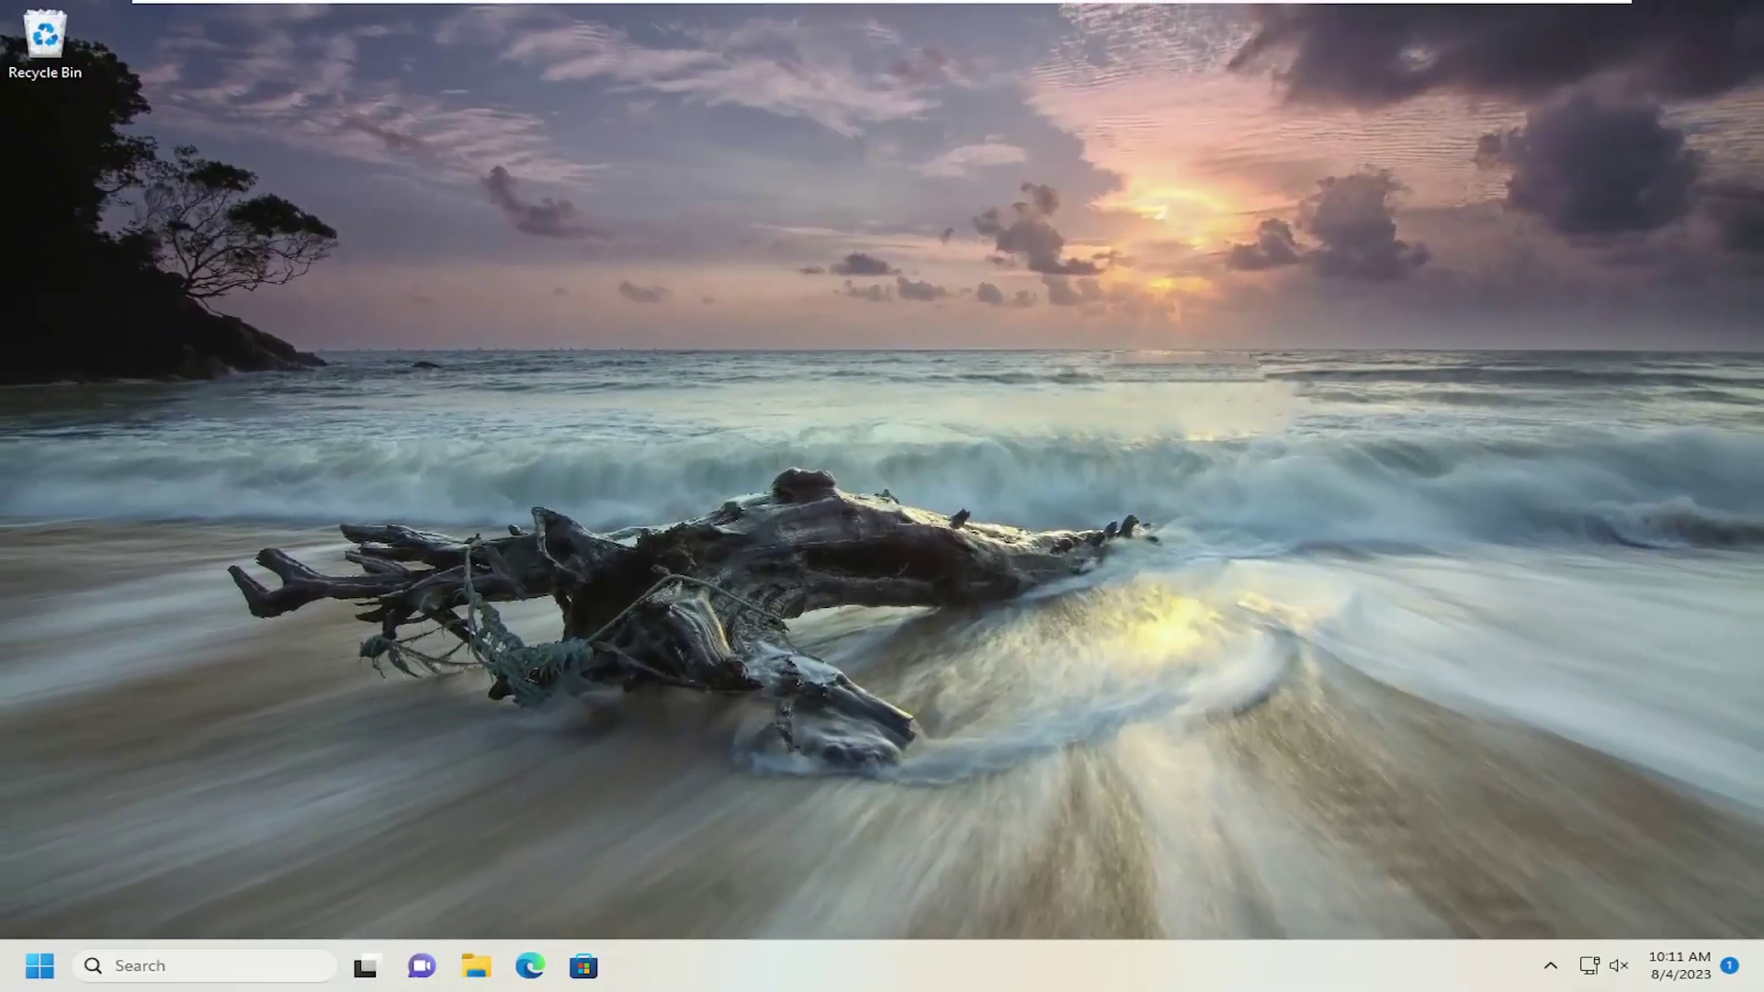
Step: Launch Command Prompt as administrator from a cmd search, approving the UAC prompt
{"action": "left_click", "coordinate": [165, 965]}
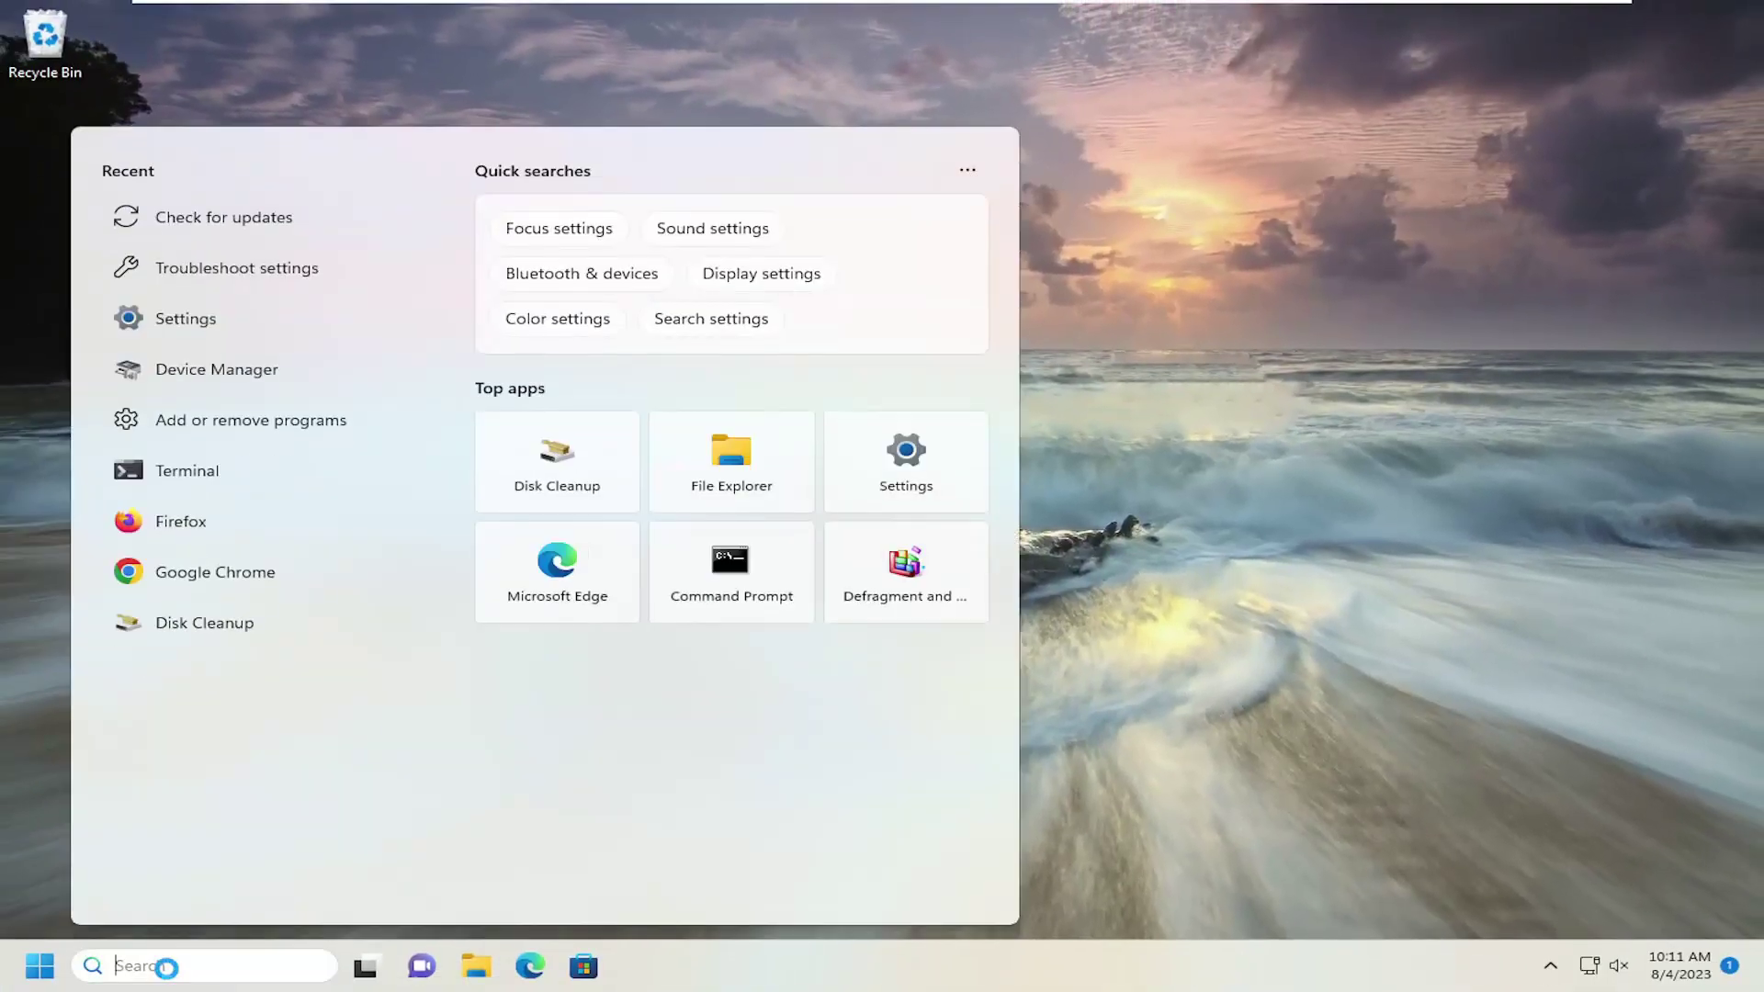
{"action": "type", "text": "cmd"}
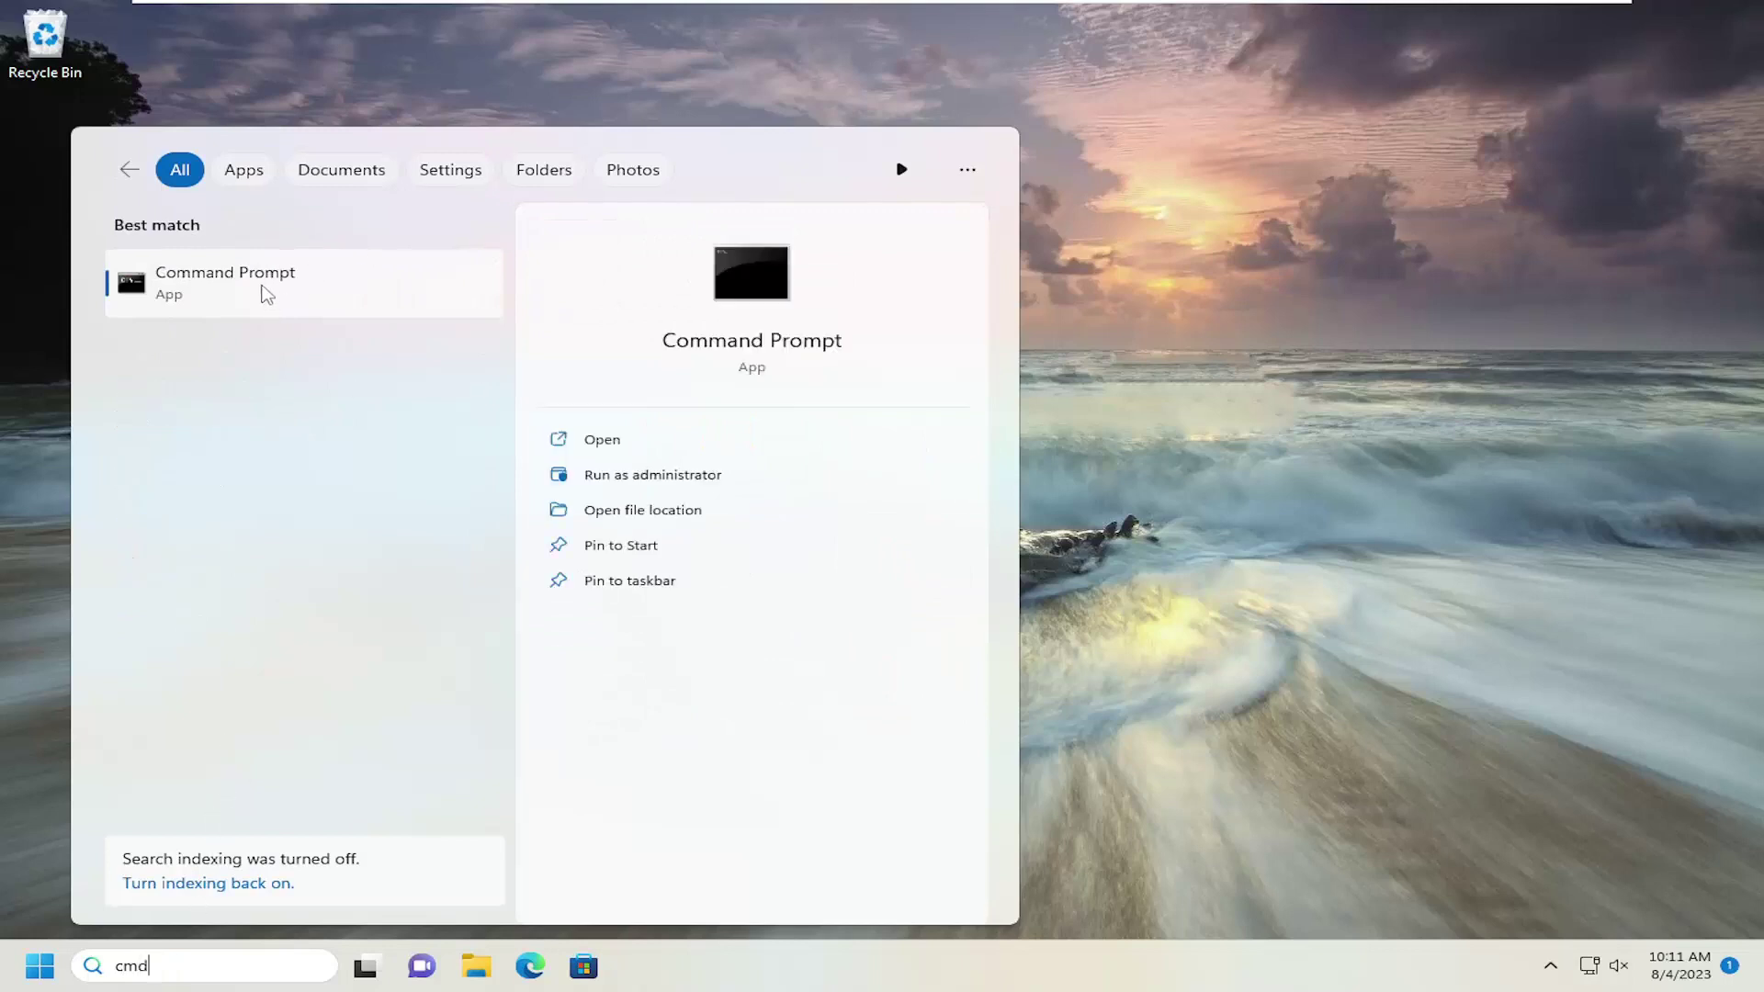
{"action": "right_click", "coordinate": [226, 281]}
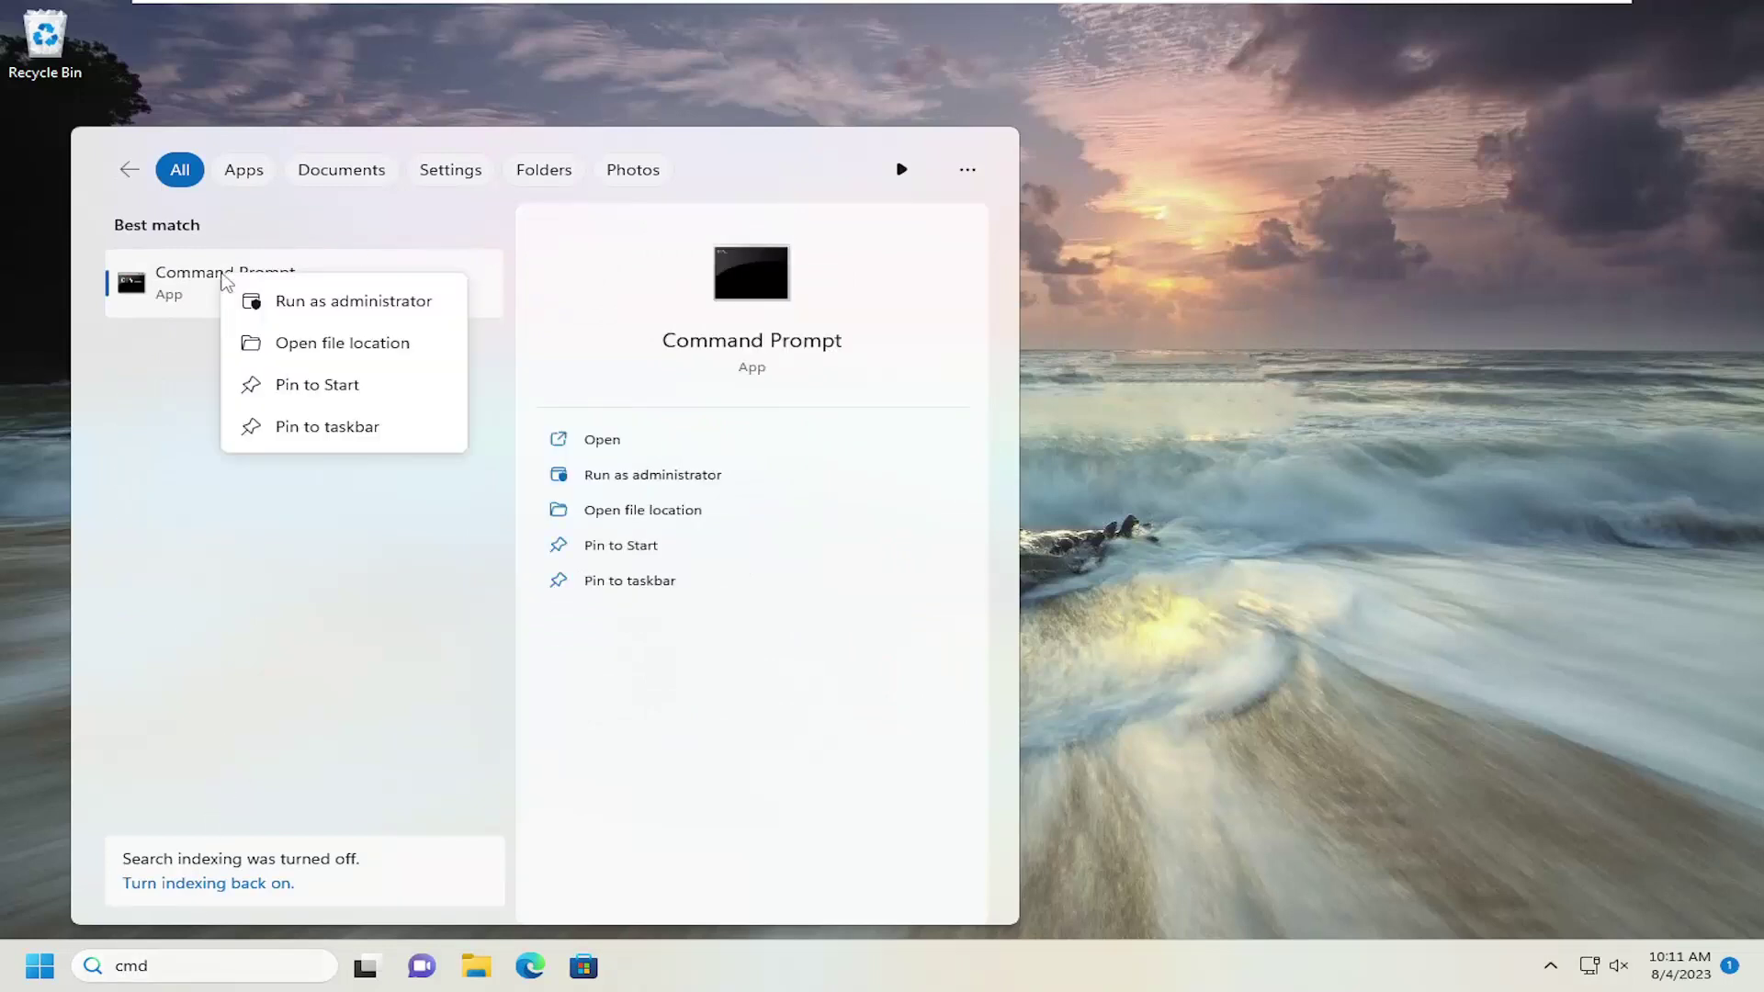
{"action": "left_click", "coordinate": [321, 303]}
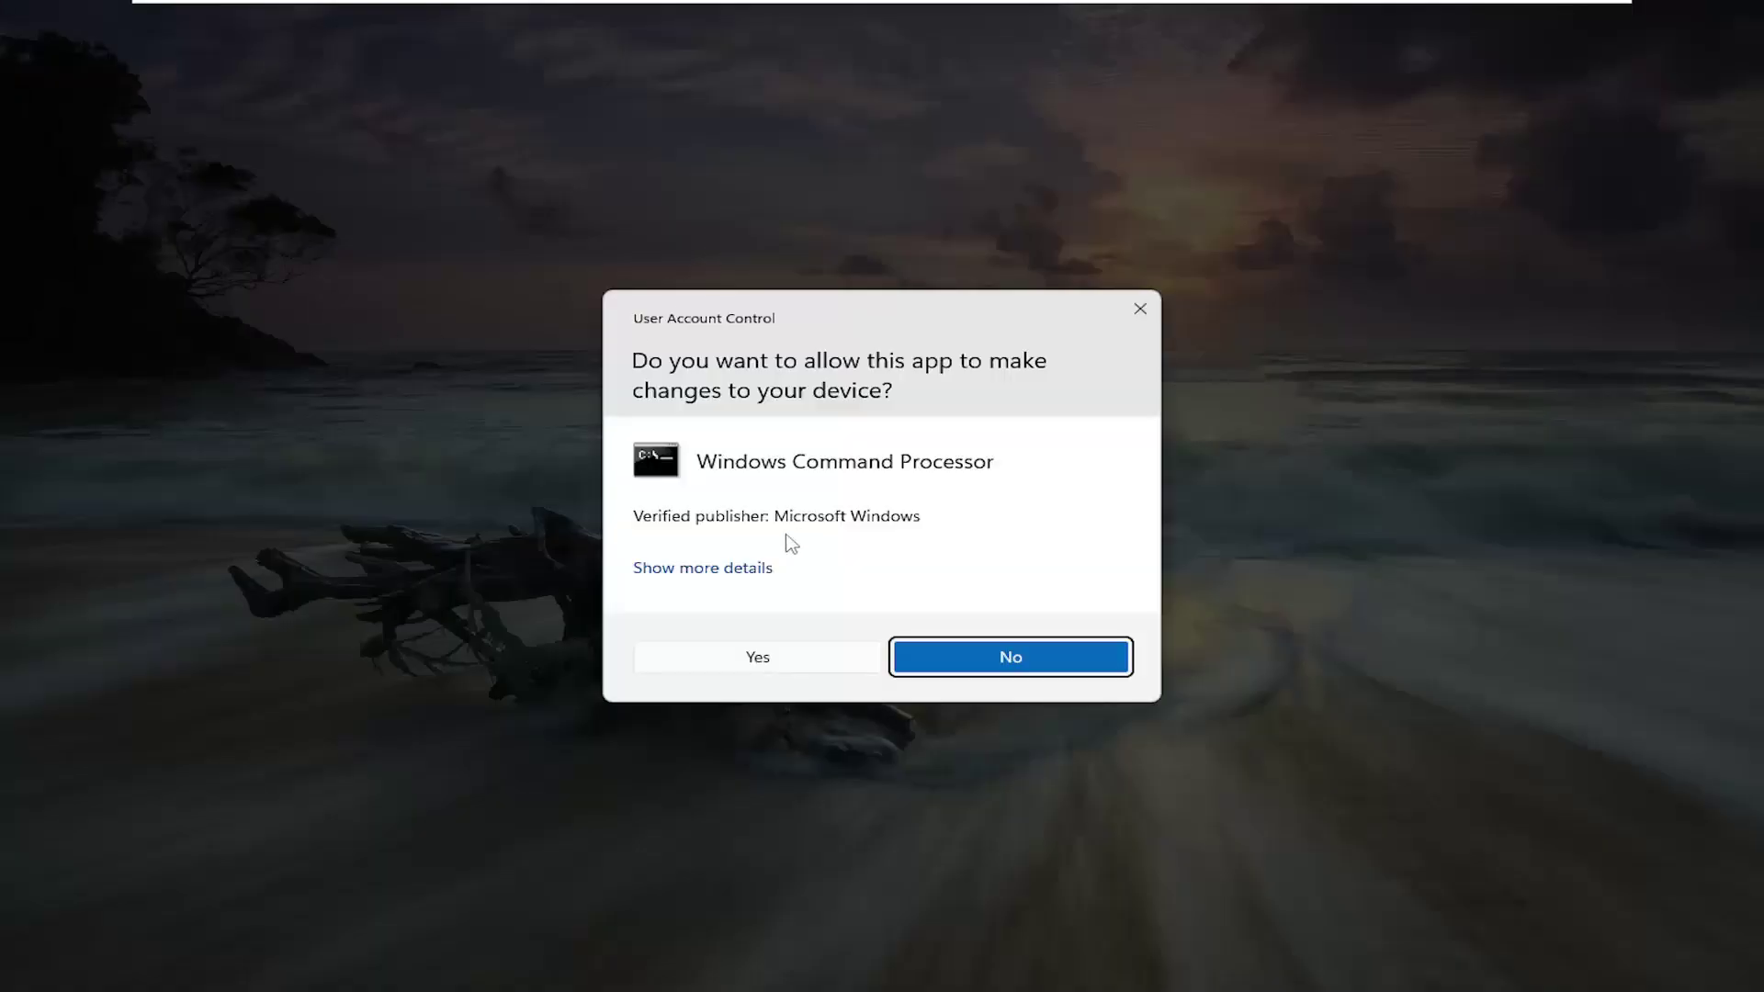
{"action": "left_click", "coordinate": [749, 661]}
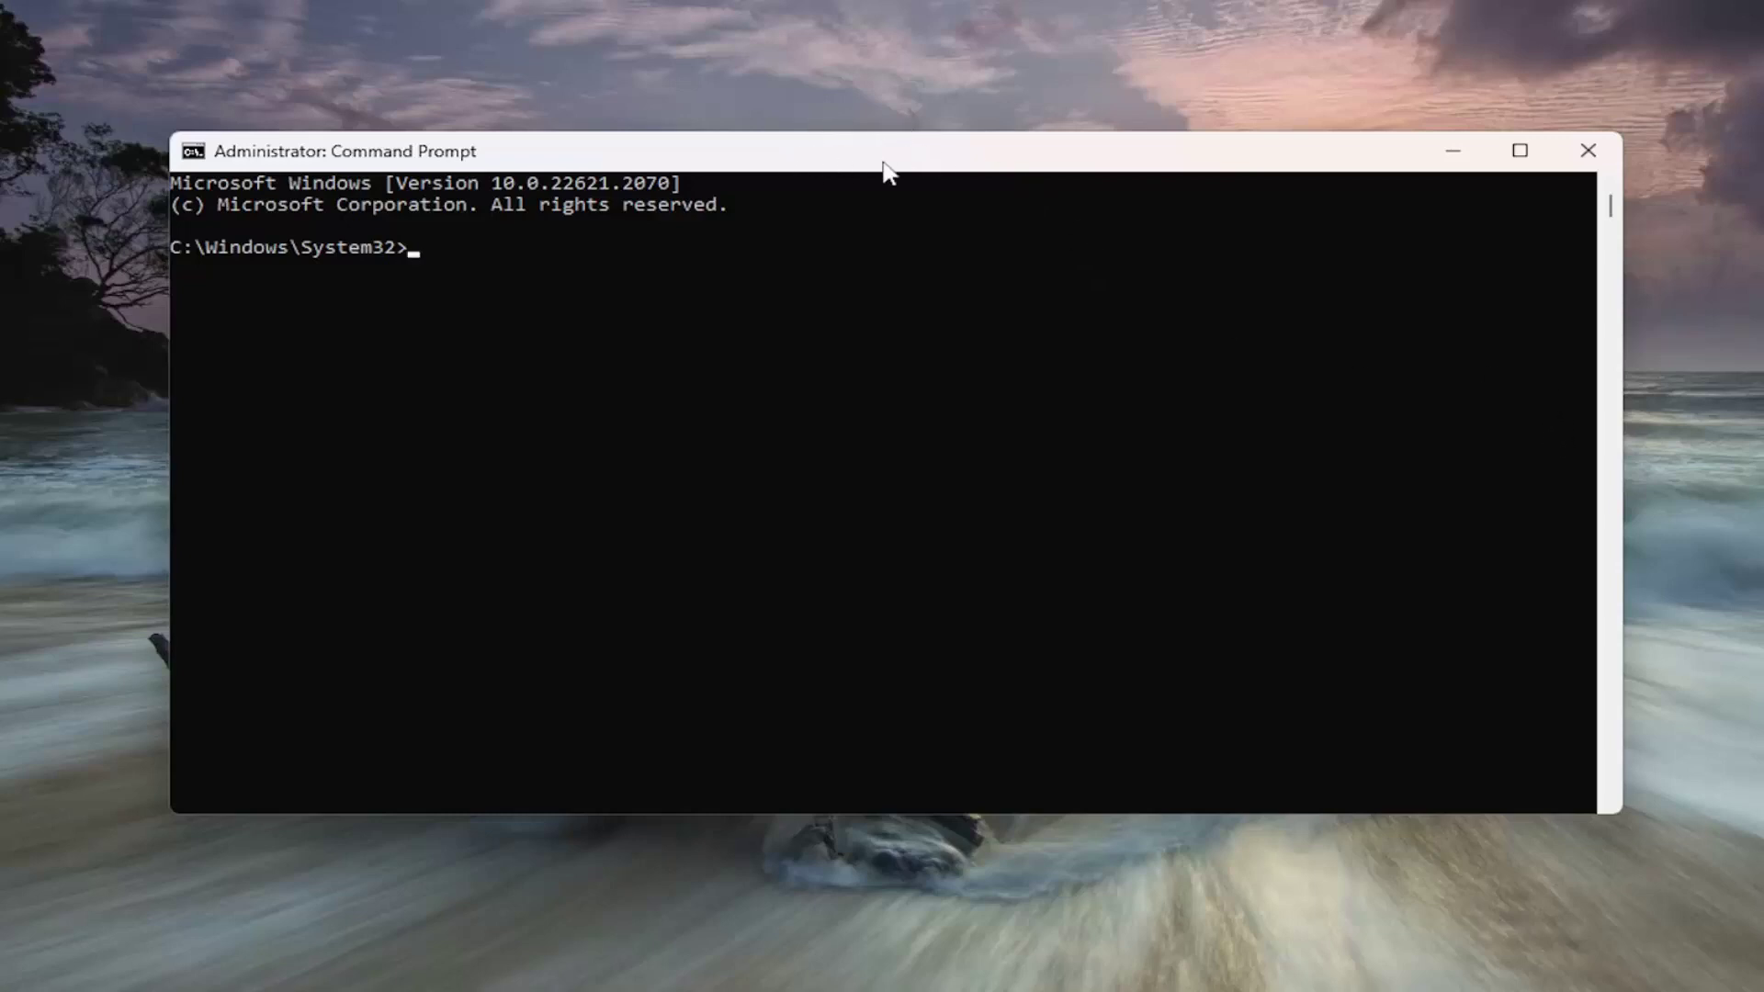
Step: Paste and run Dism /Online /Cleanup-Image /RestoreHealth in the administrator Command Prompt
{"action": "right_click", "coordinate": [798, 149]}
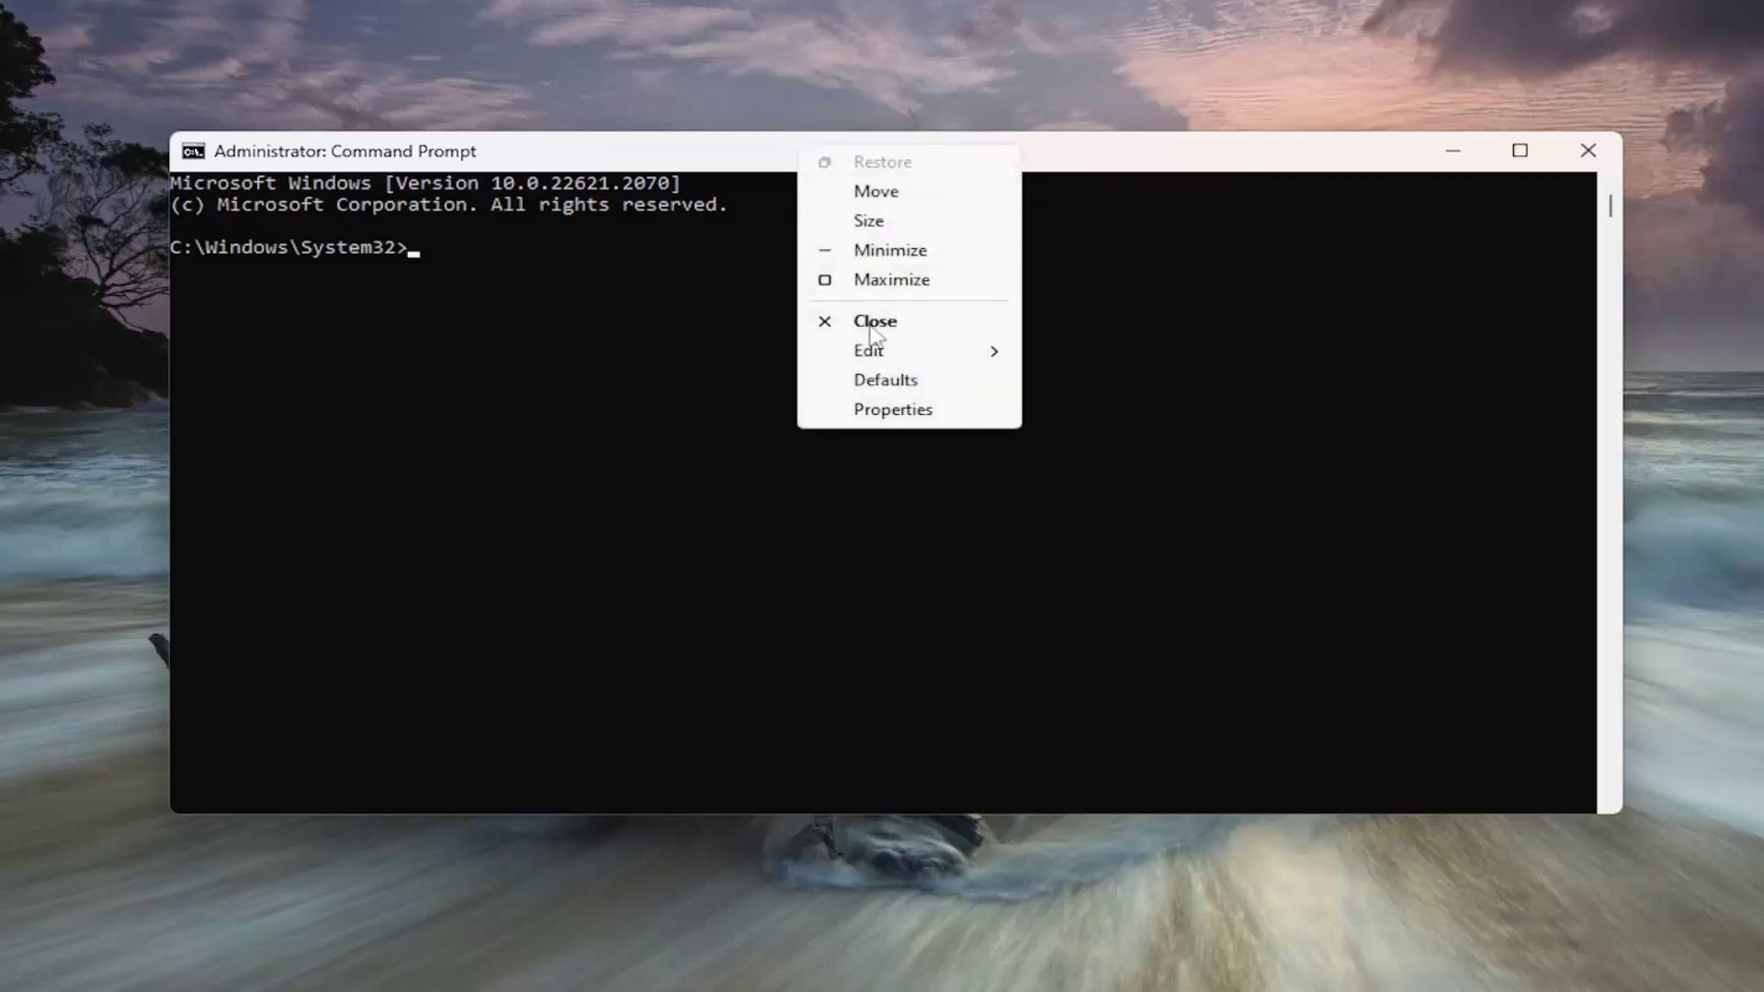
{"action": "mouse_move", "coordinate": [1004, 353]}
{"action": "left_click", "coordinate": [1056, 409]}
{"action": "key", "text": "Return"}
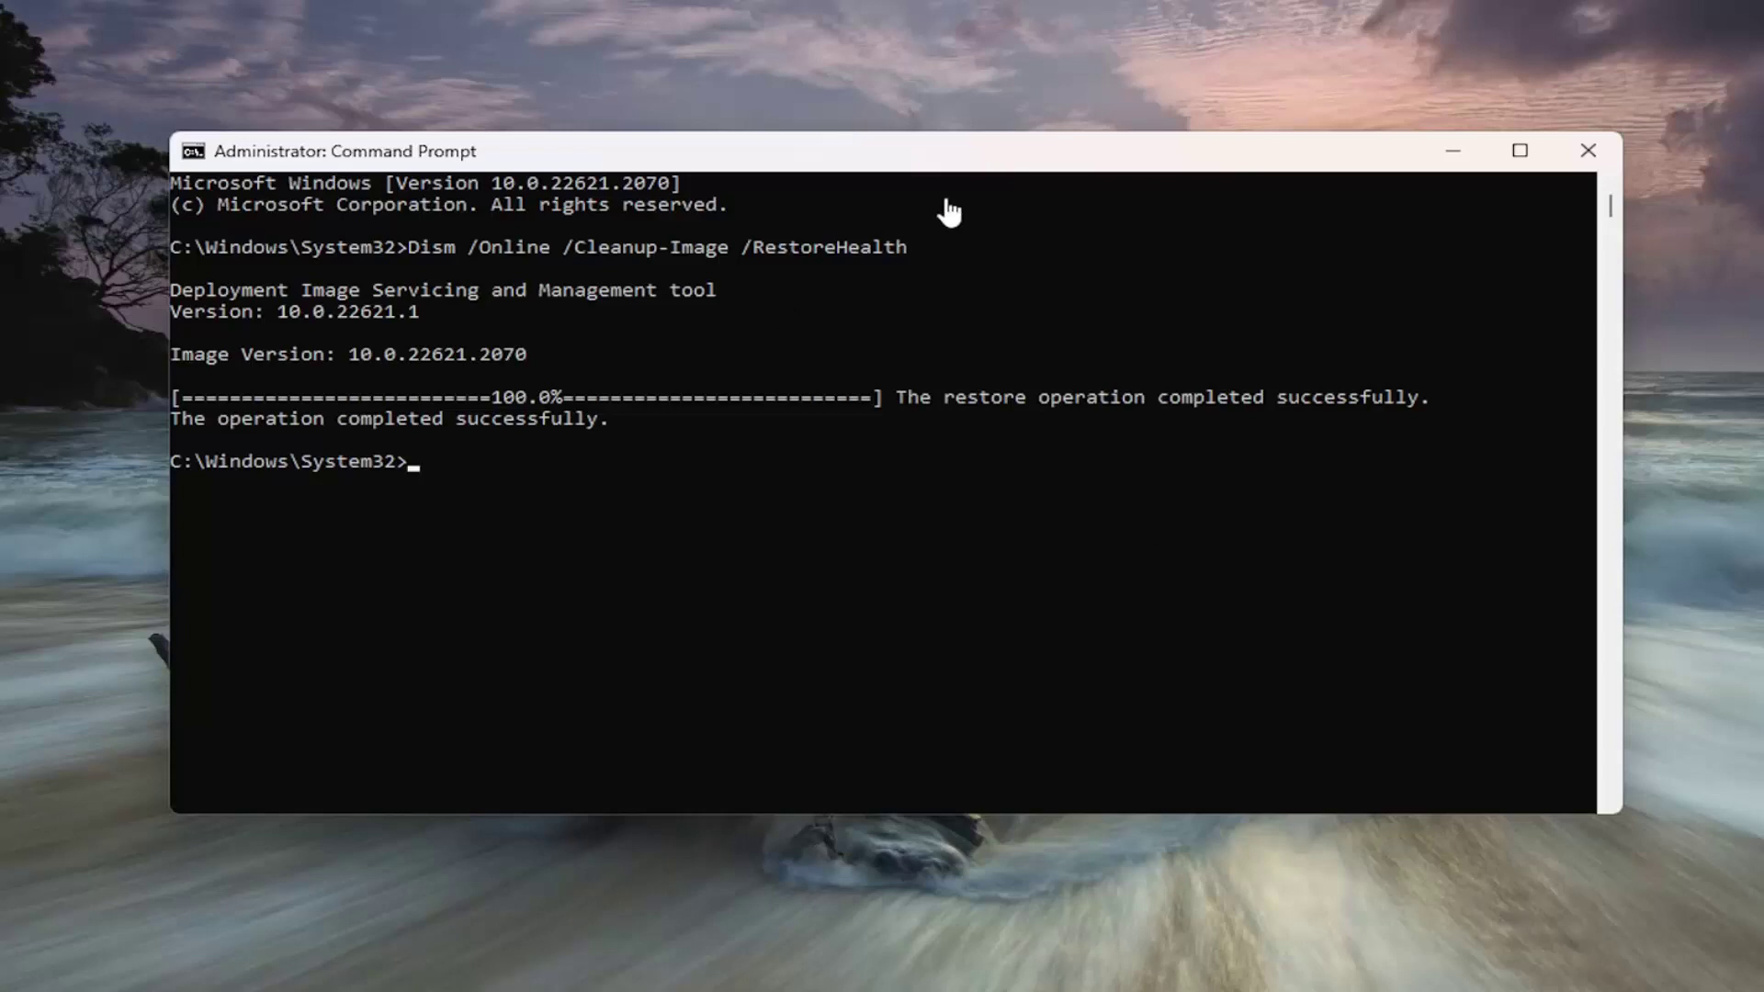
Step: Paste and run sfc /scannow in the administrator Command Prompt
{"action": "right_click", "coordinate": [980, 165]}
{"action": "mouse_move", "coordinate": [1093, 366]}
{"action": "left_click", "coordinate": [1312, 432]}
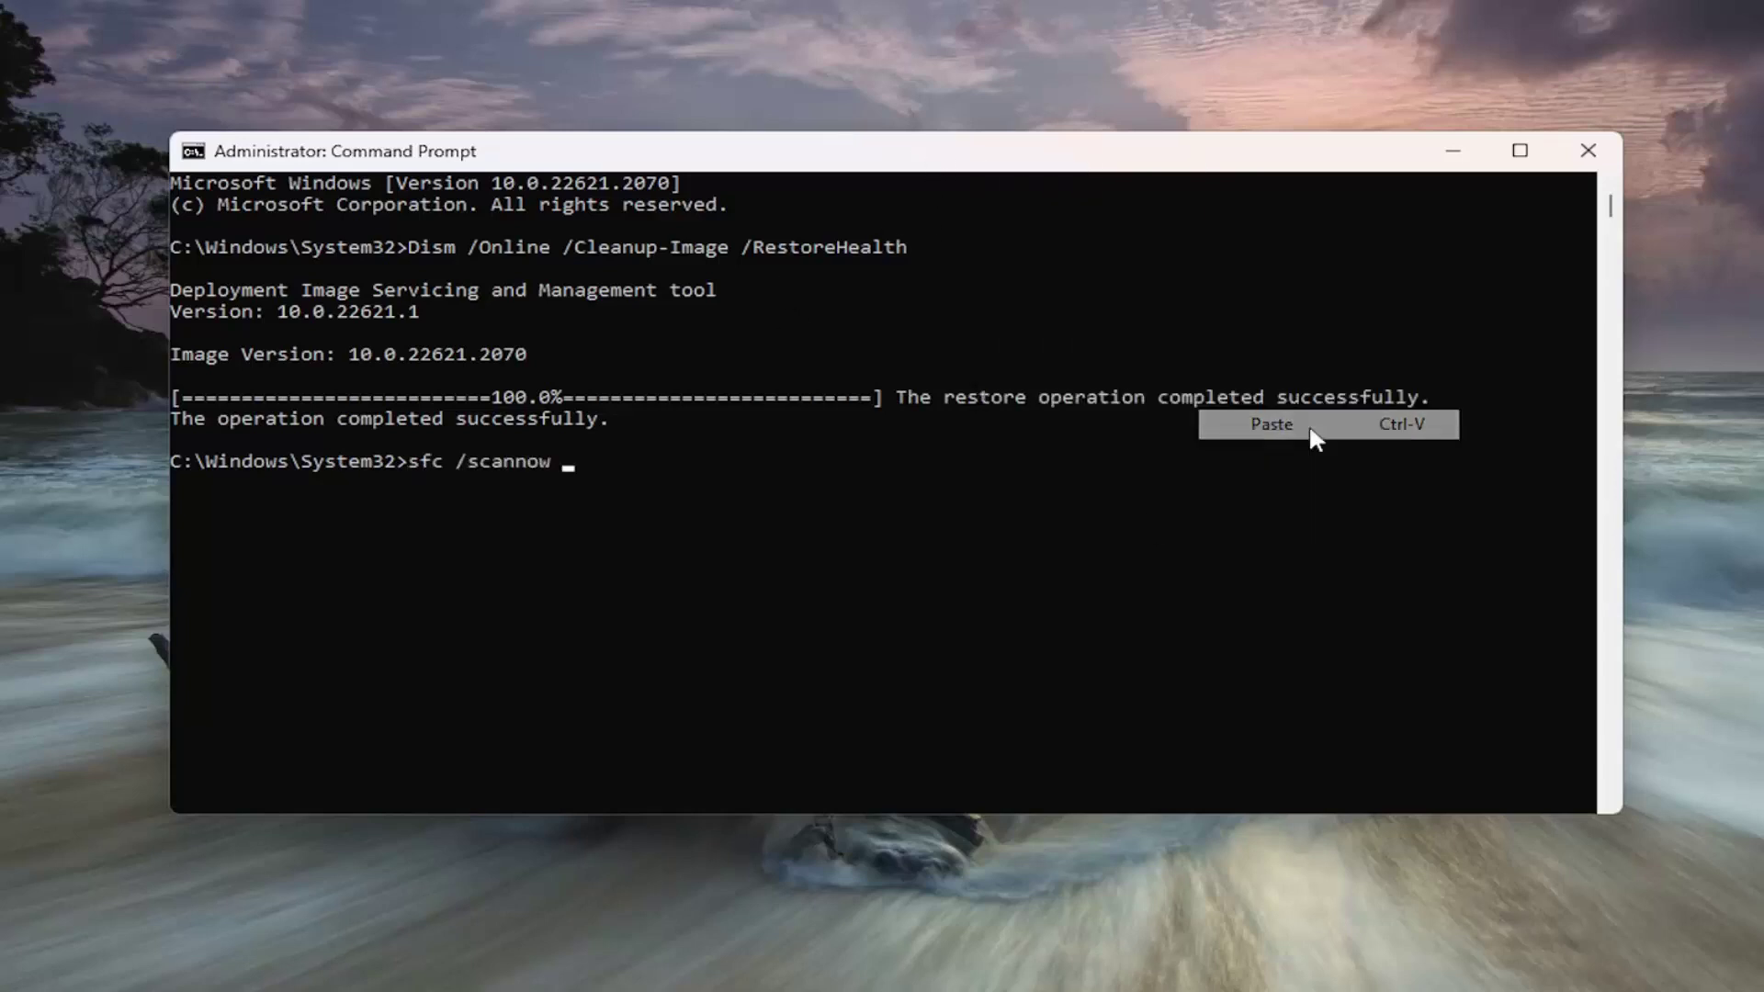
{"action": "key", "text": "Return"}
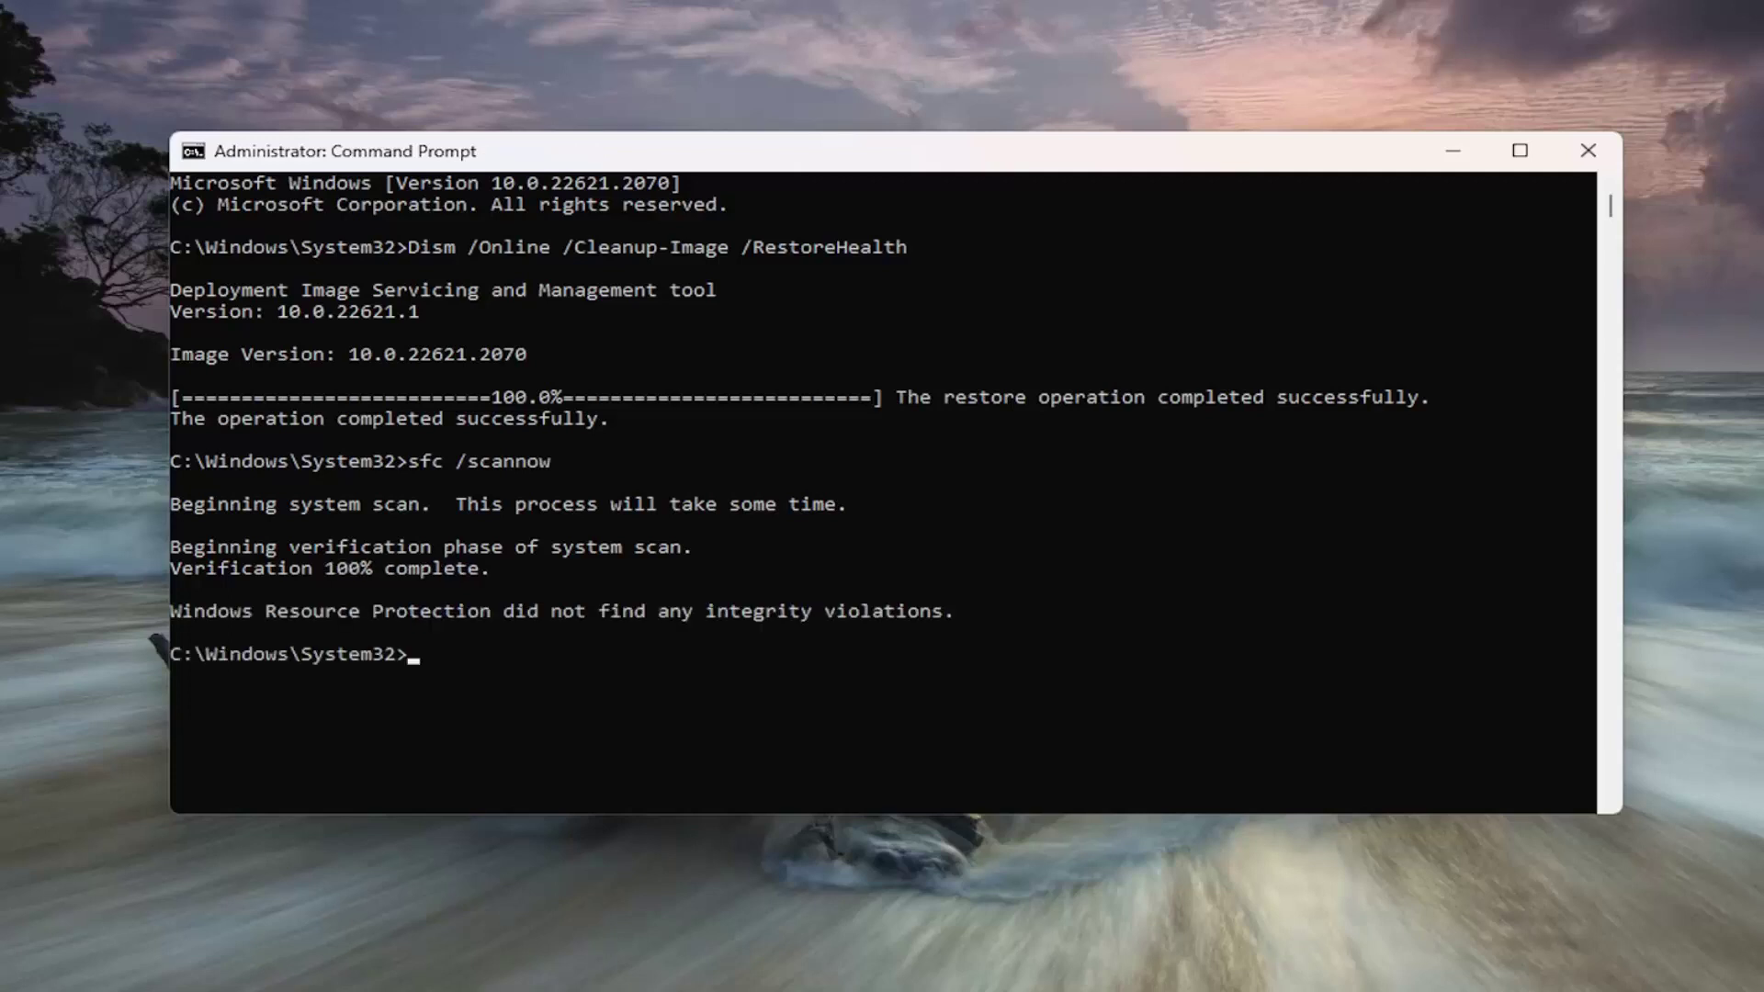
Step: Close Command Prompt and restart the PC from the Start button's Shut down or sign out menu
{"action": "left_click", "coordinate": [1586, 158]}
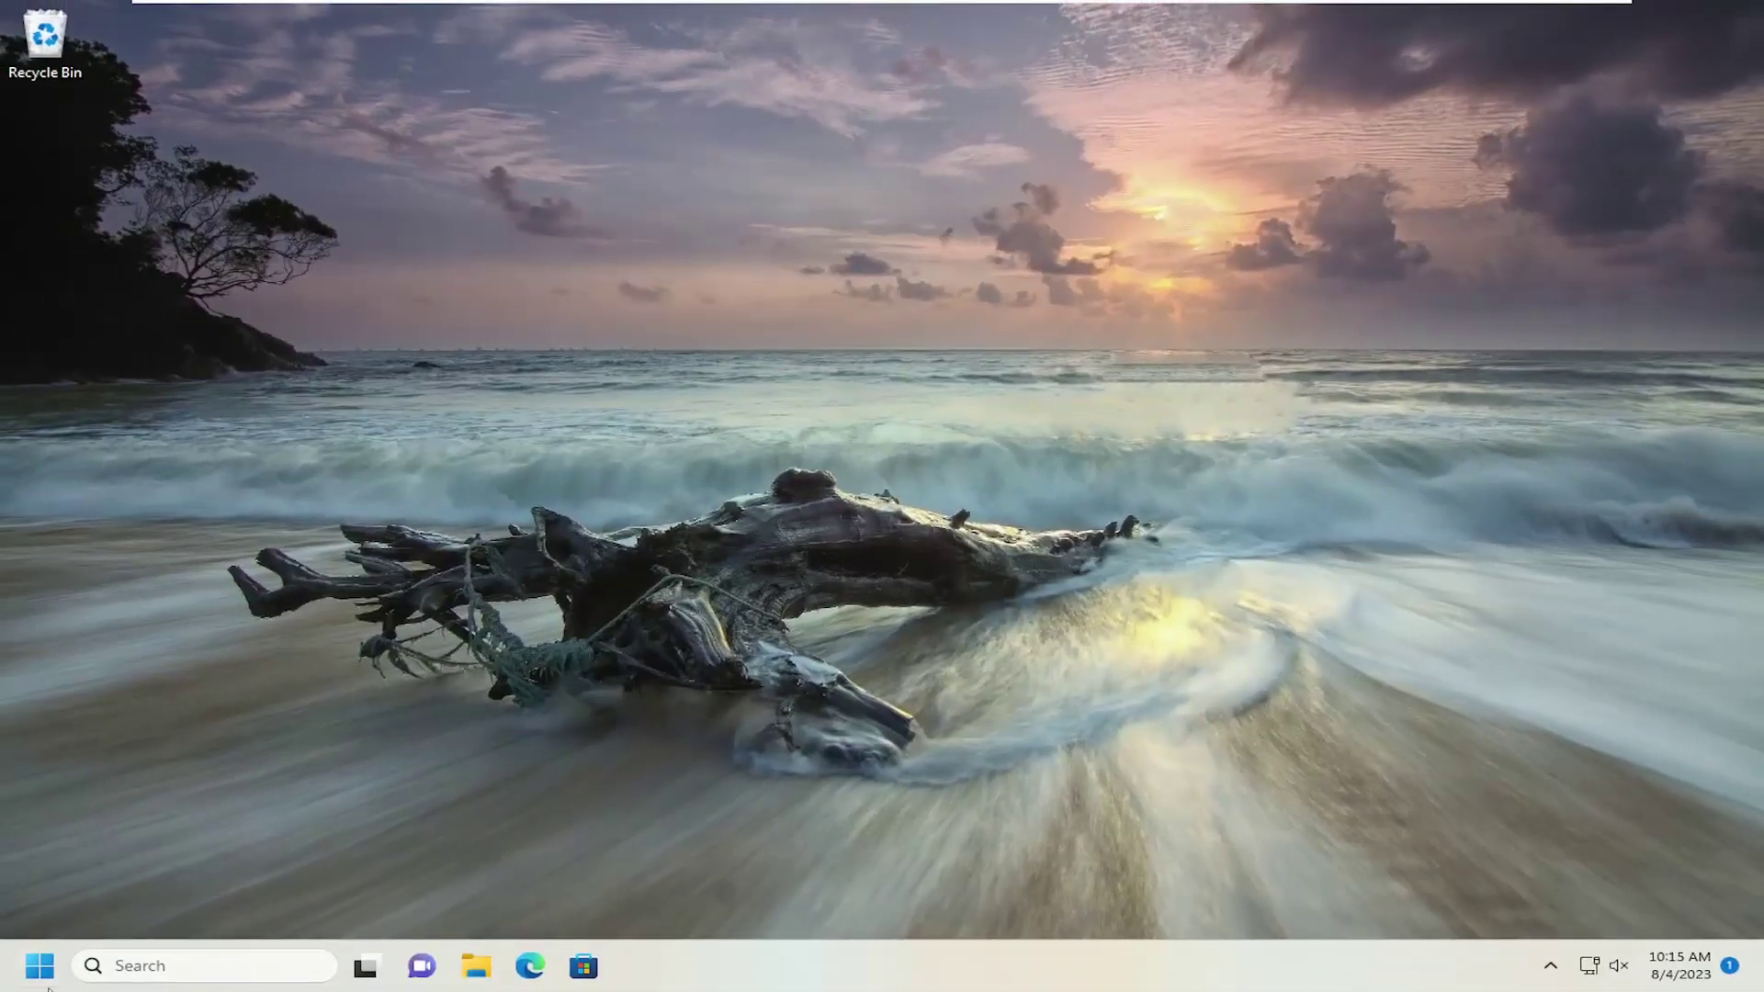
{"action": "right_click", "coordinate": [44, 974]}
{"action": "mouse_move", "coordinate": [177, 884]}
{"action": "left_click", "coordinate": [312, 859]}
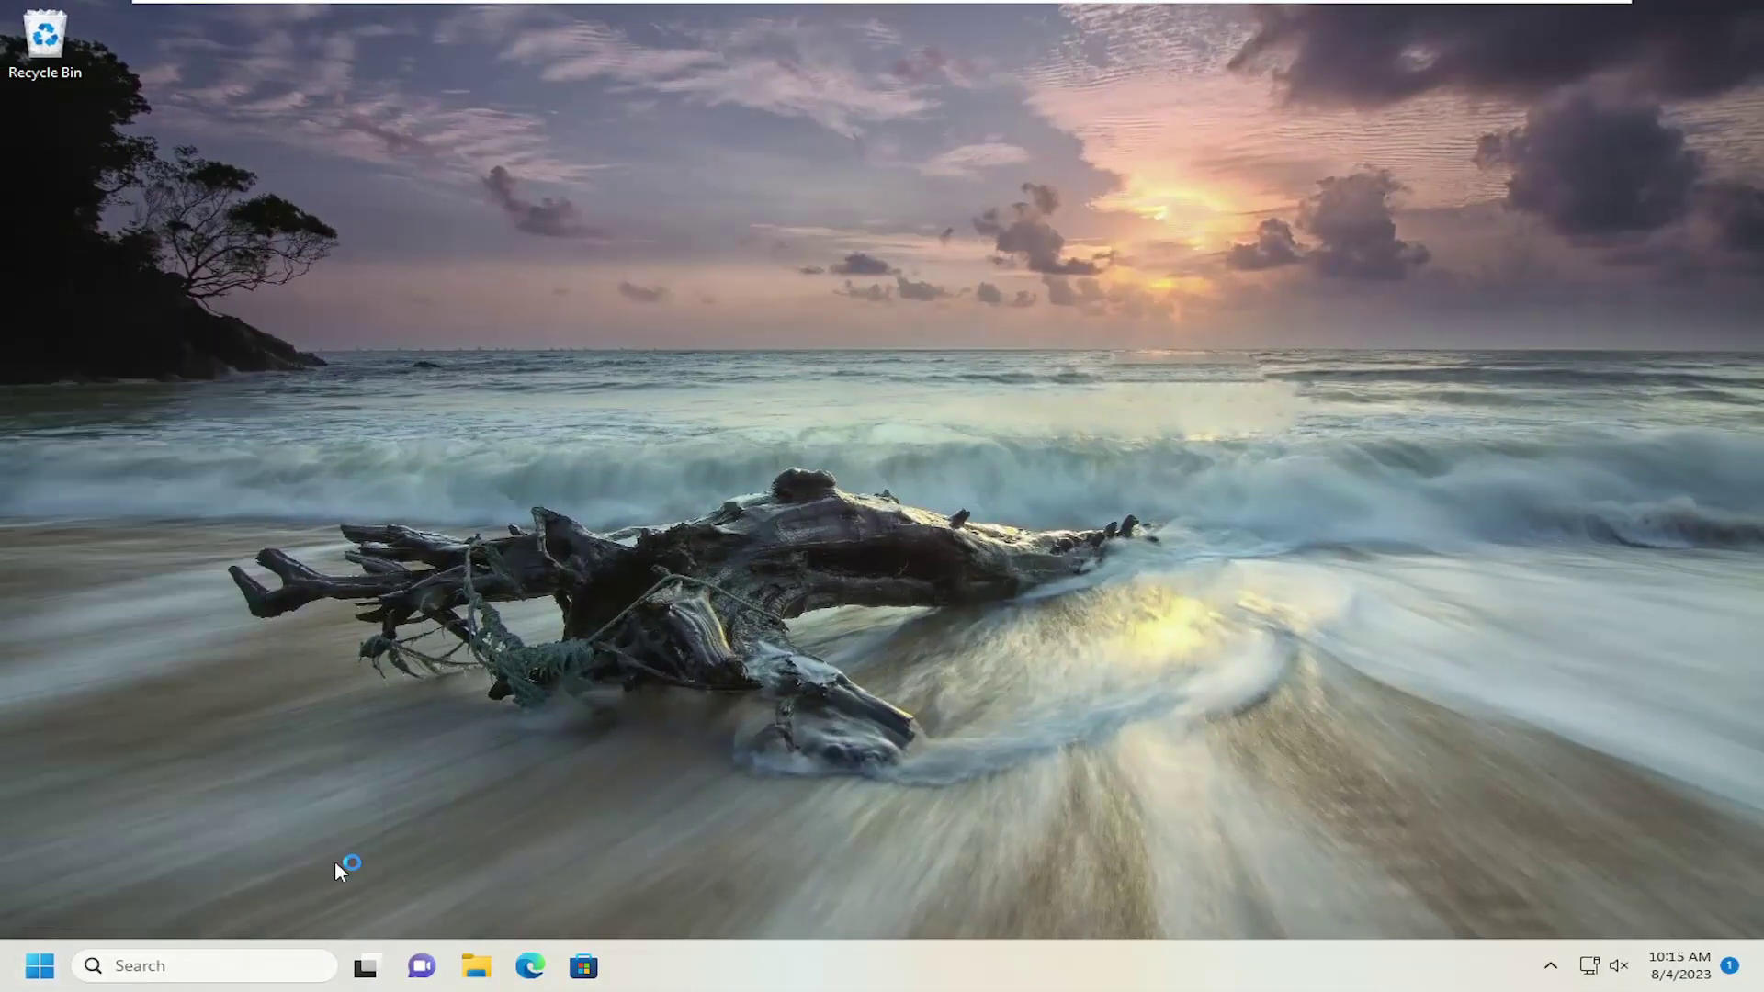